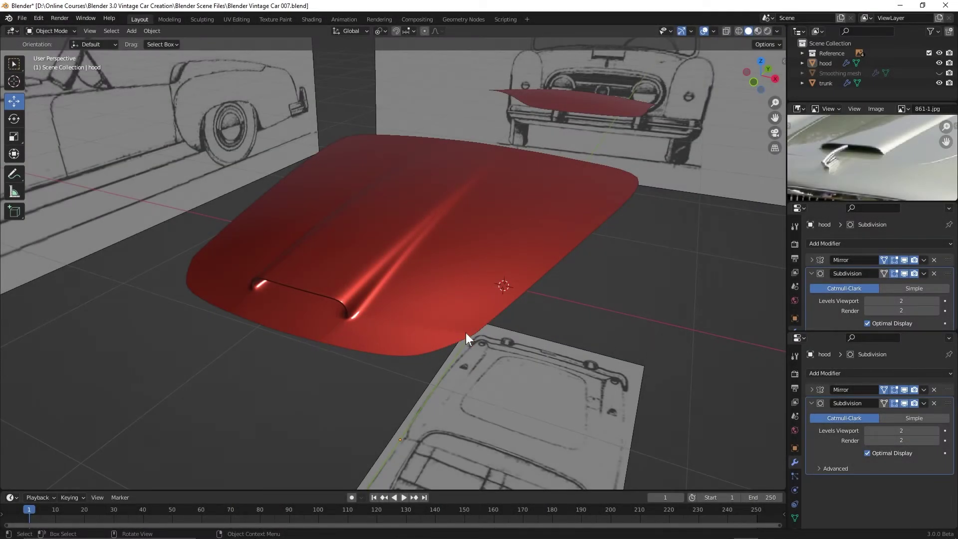
# - Select the hood, toggle into Edit Mode and back, and orbit around it
pyautogui.moveTo(368, 340)
pyautogui.mouseDown(button='middle')
pyautogui.moveTo(426, 341)
pyautogui.moveTo(366, 339)
pyautogui.mouseUp(button='middle')
pyautogui.click(402, 333)
pyautogui.press('Tab')
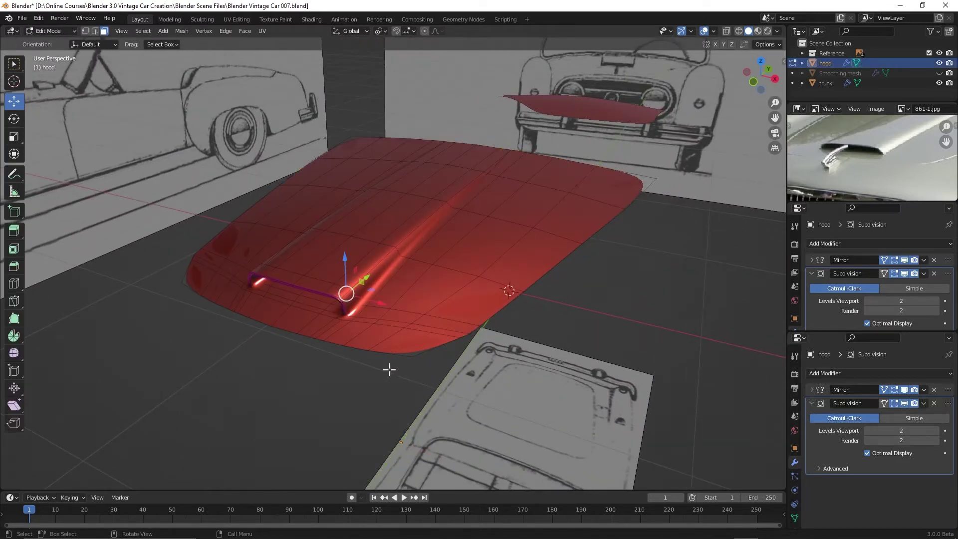
pyautogui.press('Tab')
pyautogui.moveTo(389, 369); pyautogui.dragTo(387, 370, button='middle')
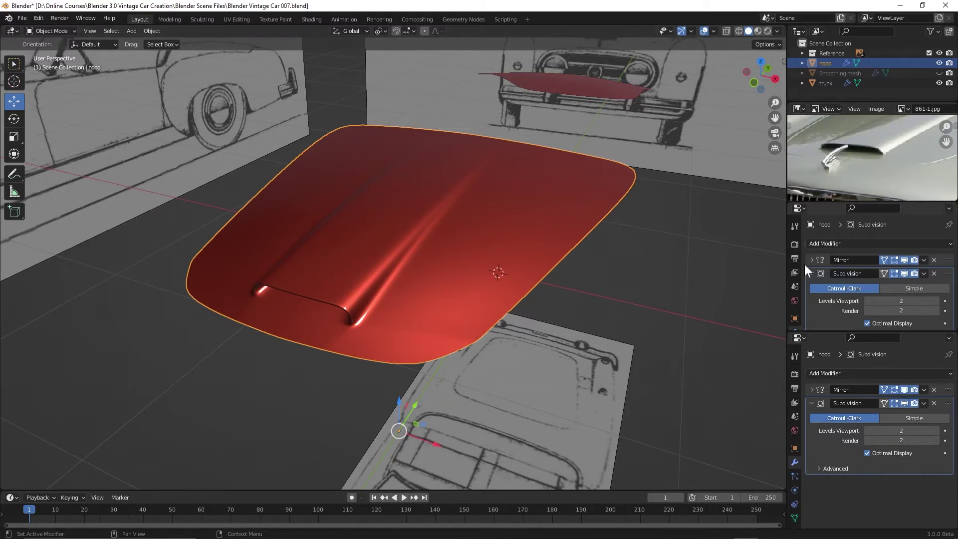
# - Turn the lower area into an Image Editor showing the red roadster photo from Reference/1952 Nash Healey-Photos
pyautogui.click(799, 208)
pyautogui.click(471, 246)
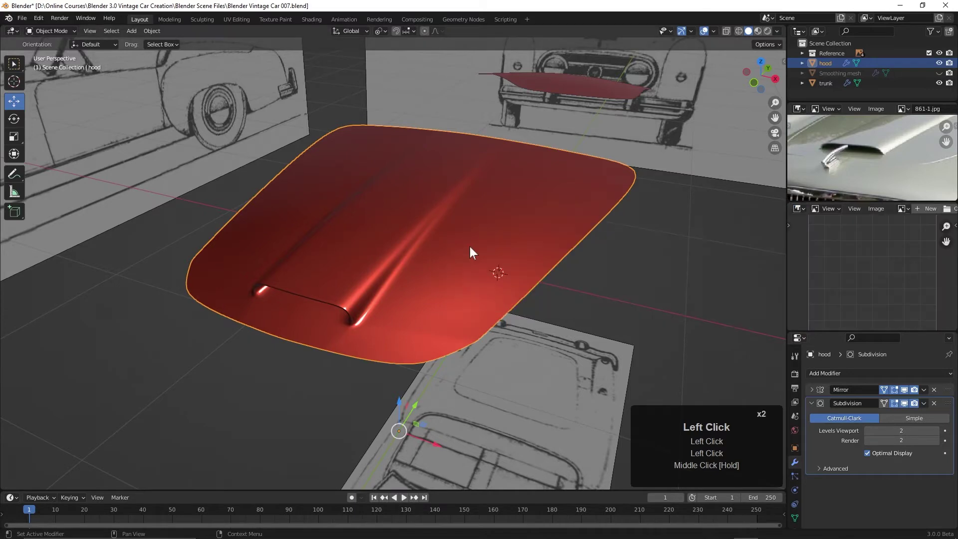
pyautogui.click(876, 209)
pyautogui.click(846, 231)
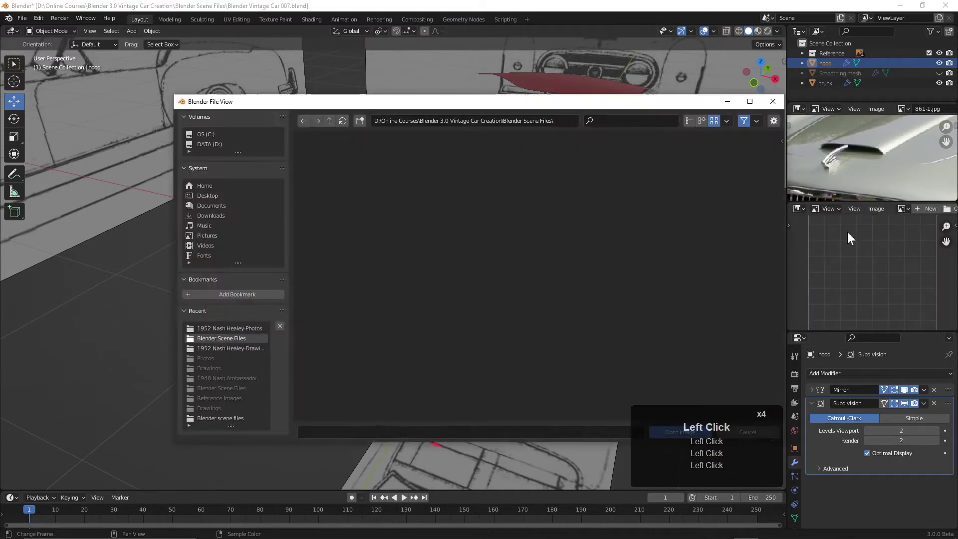
pyautogui.click(329, 124)
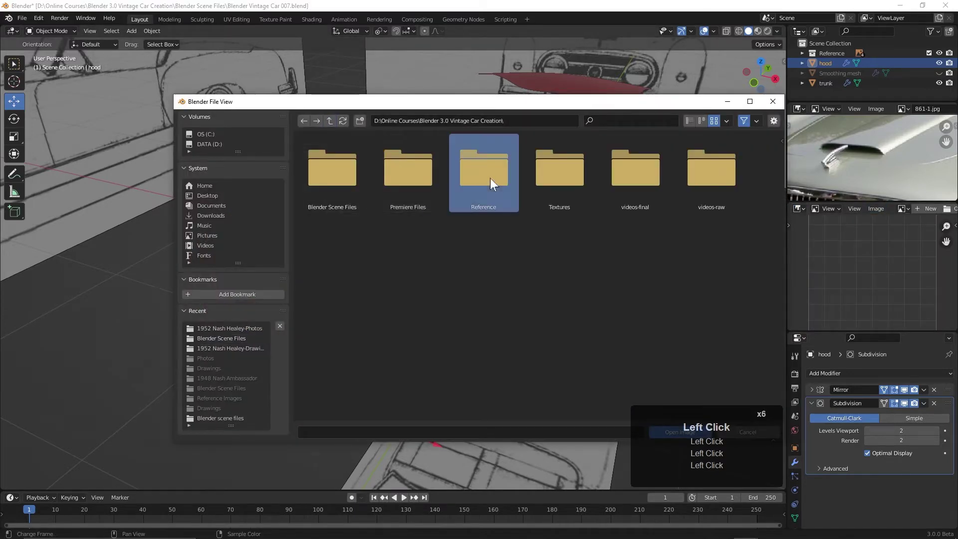
pyautogui.doubleClick(489, 178)
pyautogui.doubleClick(402, 176)
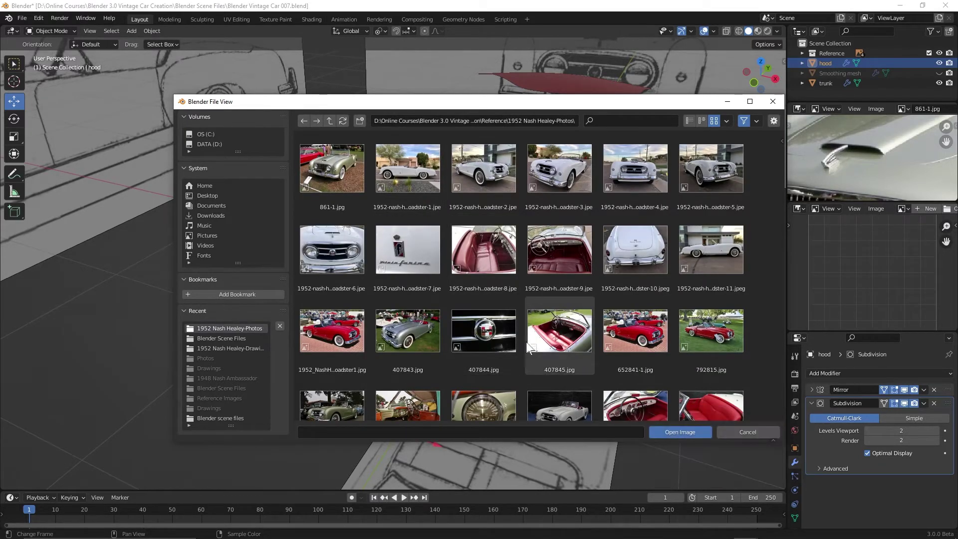
pyautogui.scroll(-3, 513, 334)
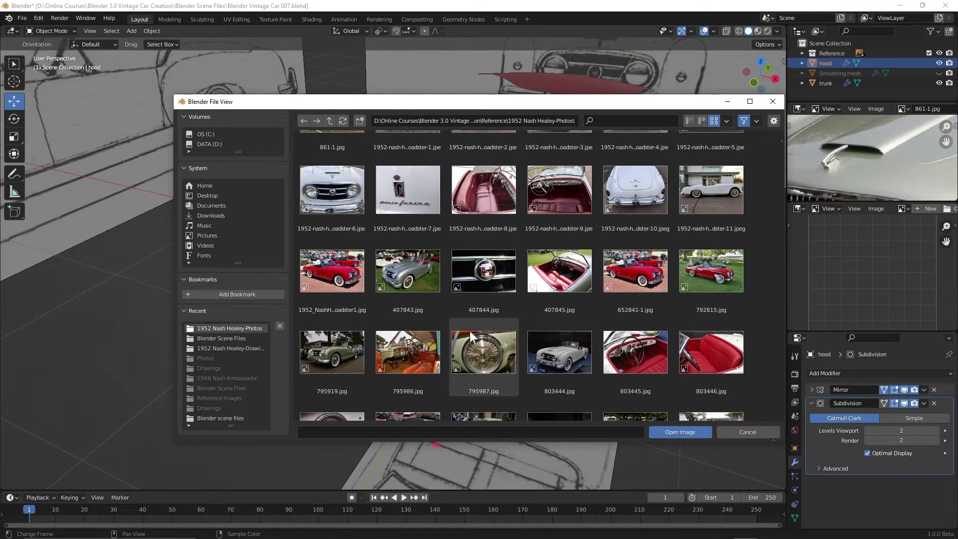
pyautogui.click(346, 279)
pyautogui.doubleClick(344, 278)
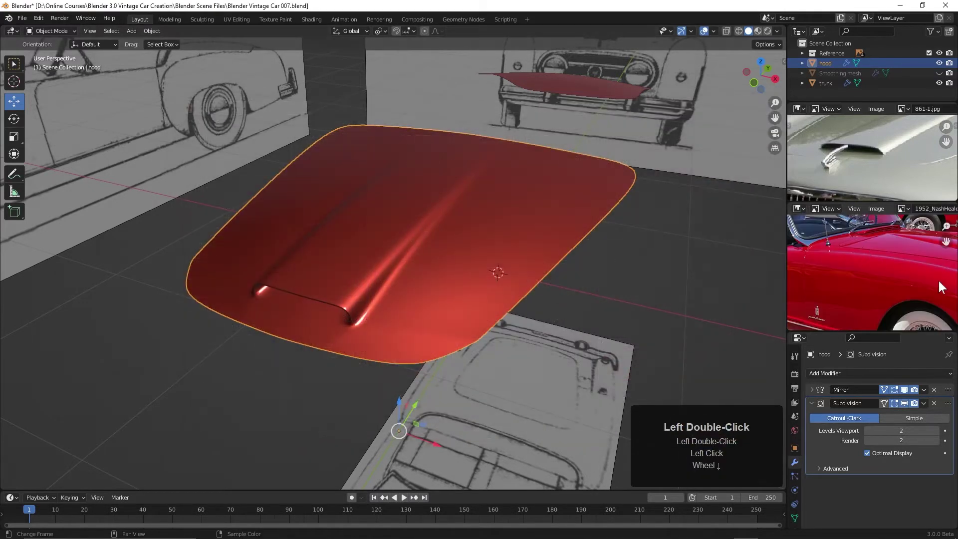
# - Pan and zoom the reference photo in on the Nash-Healey's hood vent
pyautogui.scroll(-1, 933, 279)
pyautogui.scroll(2, 898, 257)
pyautogui.moveTo(898, 257); pyautogui.dragTo(899, 283, button='middle')
pyautogui.scroll(1, 910, 270)
pyautogui.scroll(2, 900, 283)
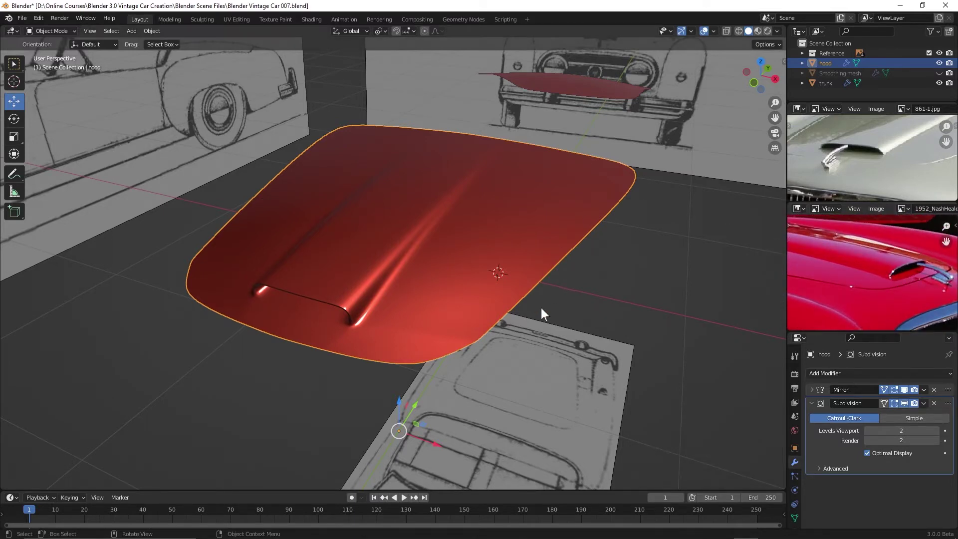
# - Collapse the Subdivision modifier and add a Shrinkwrap modifier targeting the Smoothing mesh
pyautogui.moveTo(597, 307); pyautogui.dragTo(589, 306, button='middle')
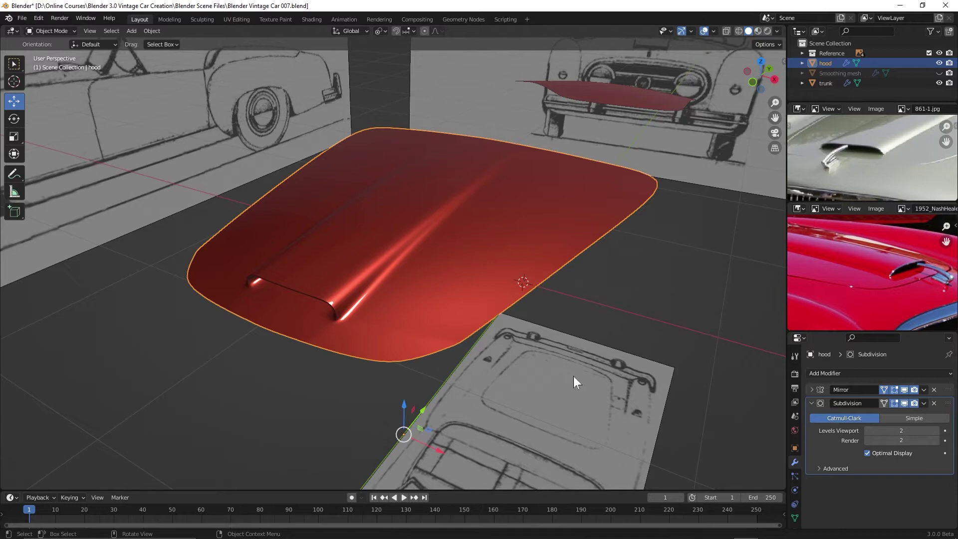
pyautogui.click(811, 403)
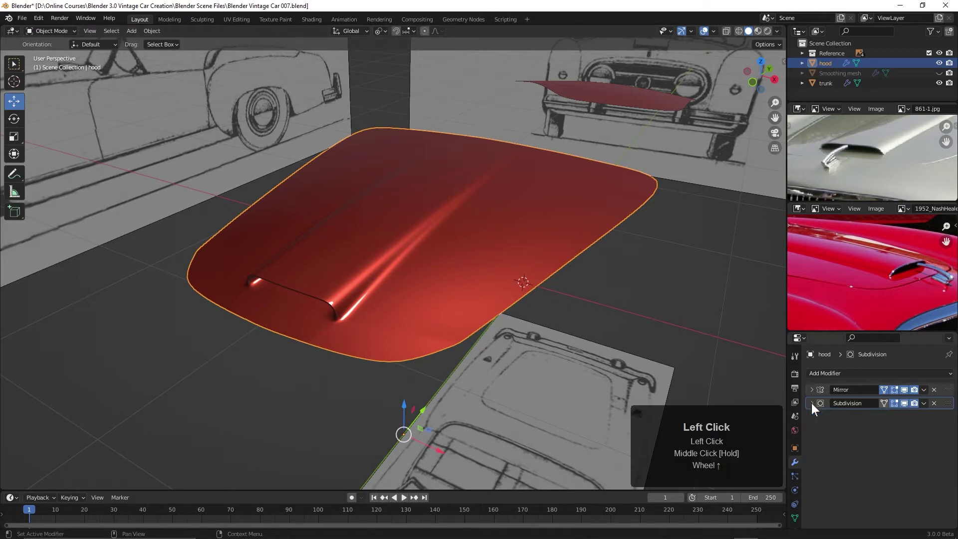
pyautogui.click(829, 373)
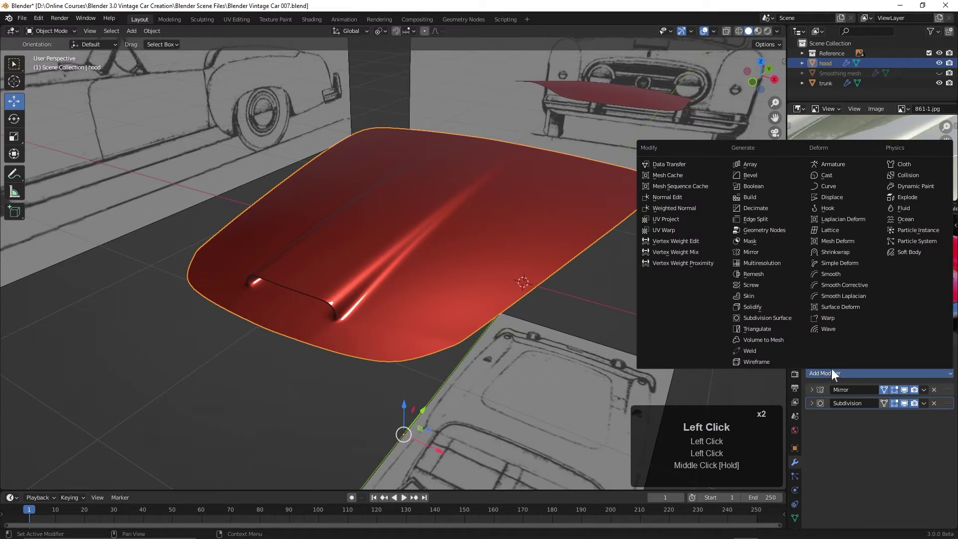
pyautogui.click(837, 251)
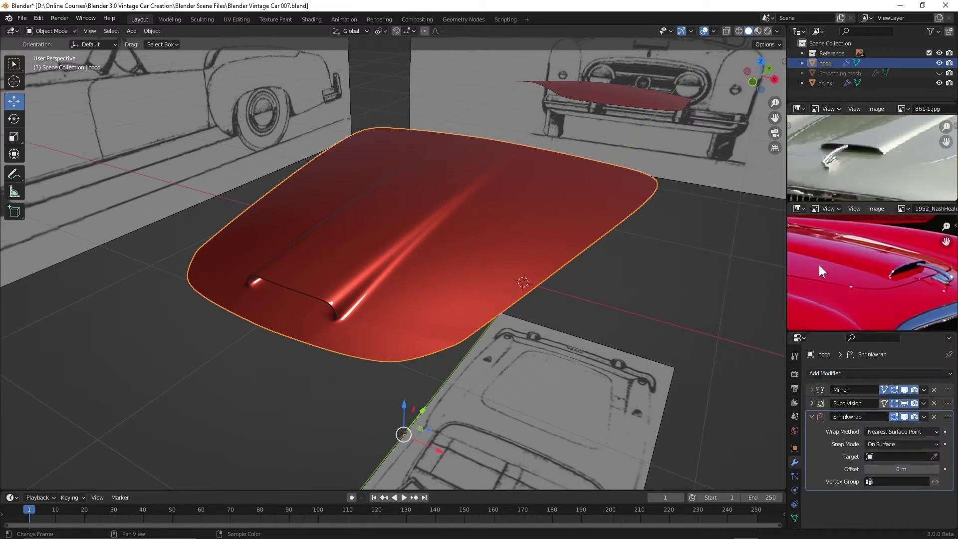
pyautogui.click(870, 456)
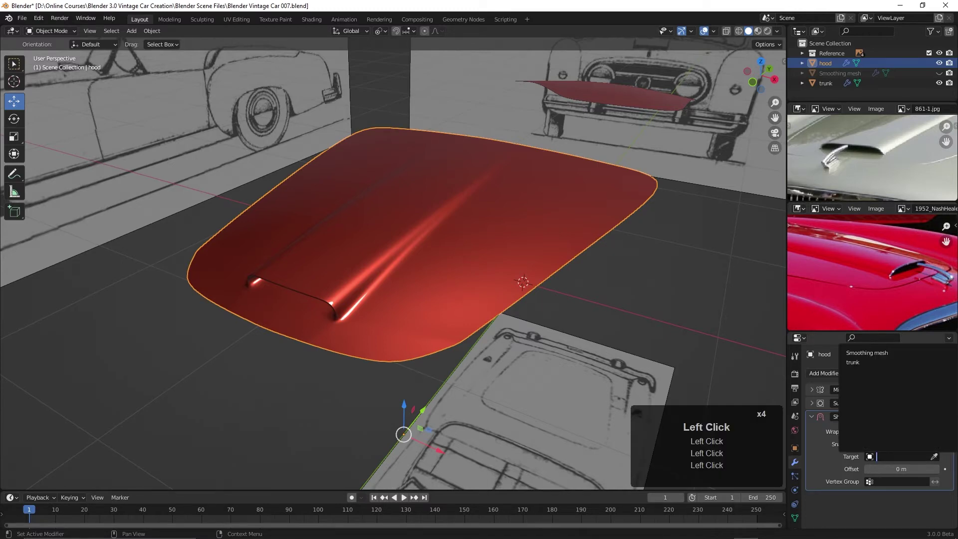
pyautogui.click(868, 353)
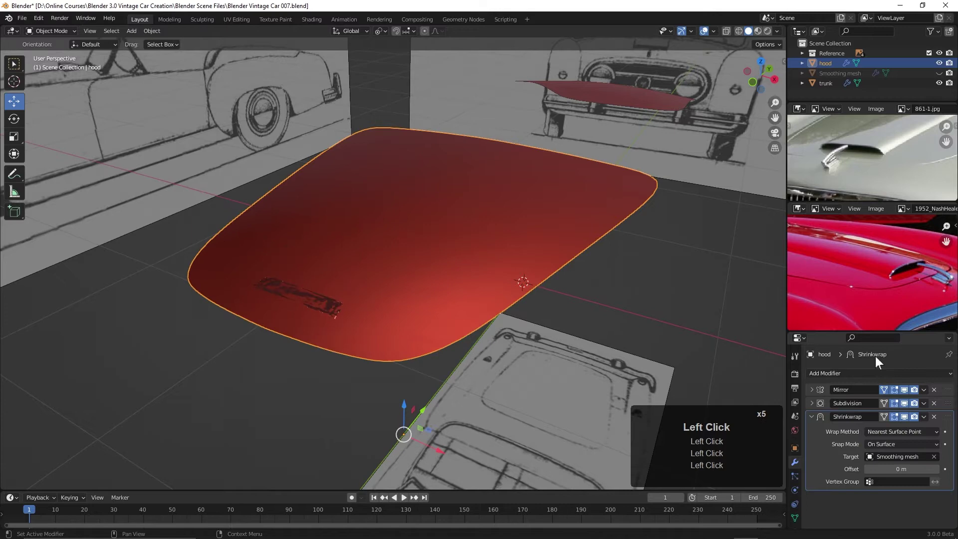
# - Orbit and zoom in to inspect the shrinkwrapped hood surface
pyautogui.moveTo(364, 449); pyautogui.dragTo(513, 374, button='middle')
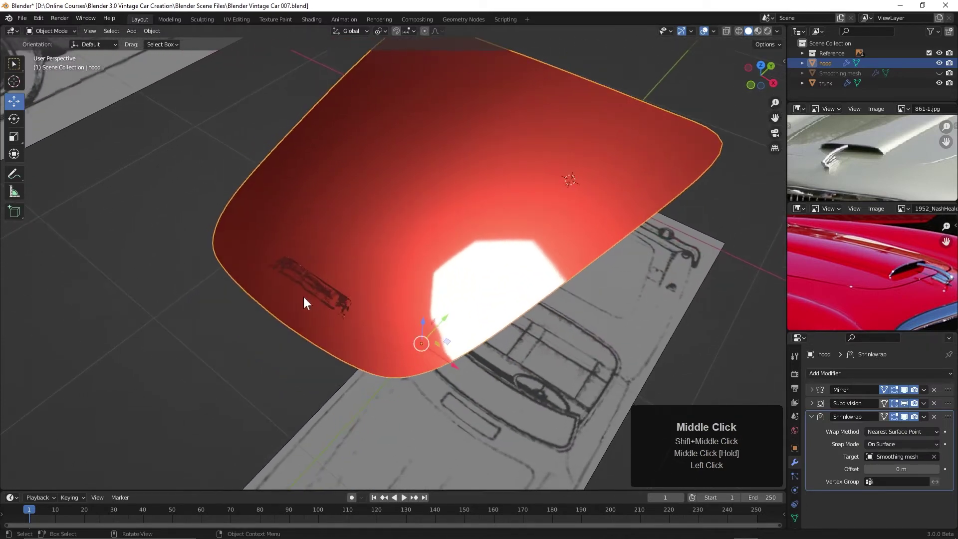
pyautogui.moveTo(340, 385); pyautogui.dragTo(399, 404, button='middle')
pyautogui.scroll(2, 381, 391)
pyautogui.moveTo(400, 404); pyautogui.dragTo(399, 377, button='middle')
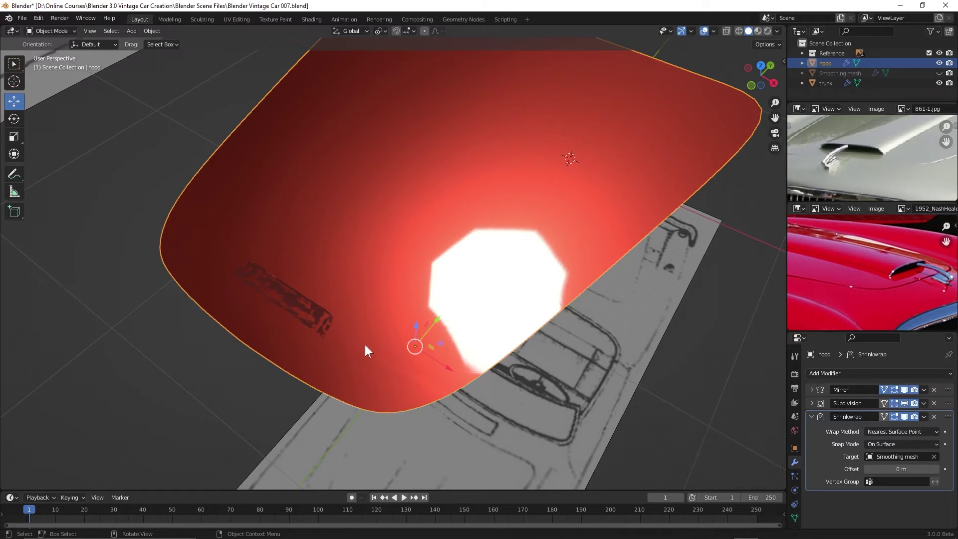
# - Select the Smoothing mesh, collapse its Mirror modifier, and raise Subdivision viewport levels to 4
pyautogui.click(841, 74)
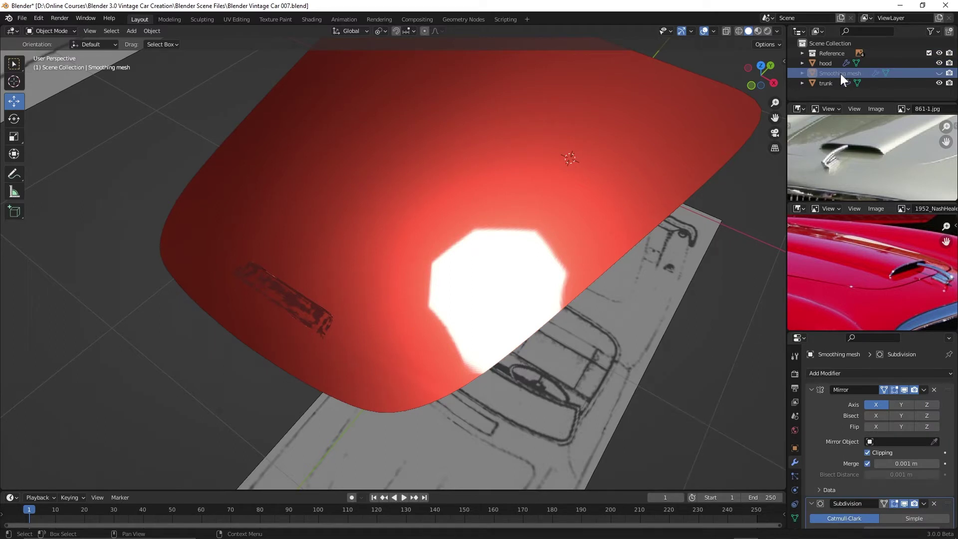
pyautogui.click(811, 389)
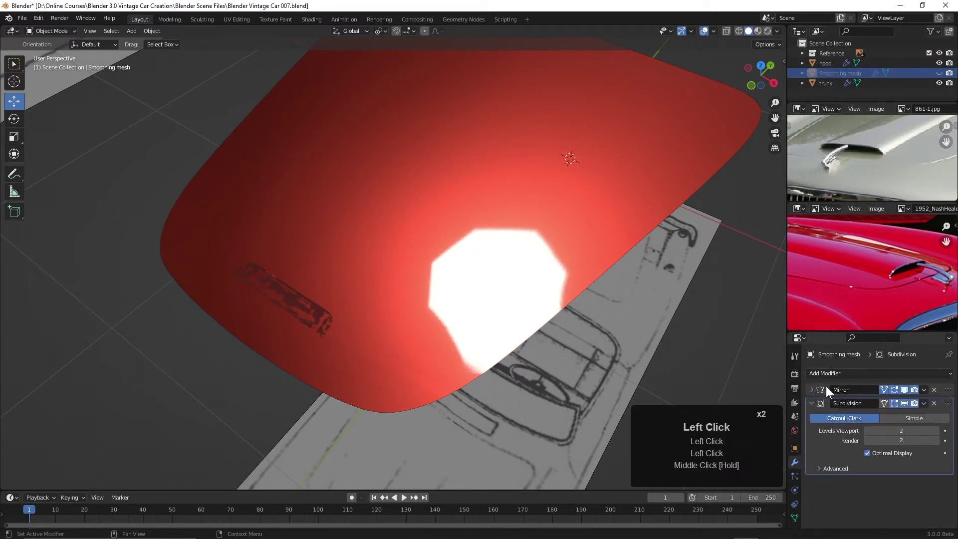
pyautogui.click(936, 430)
pyautogui.click(936, 431)
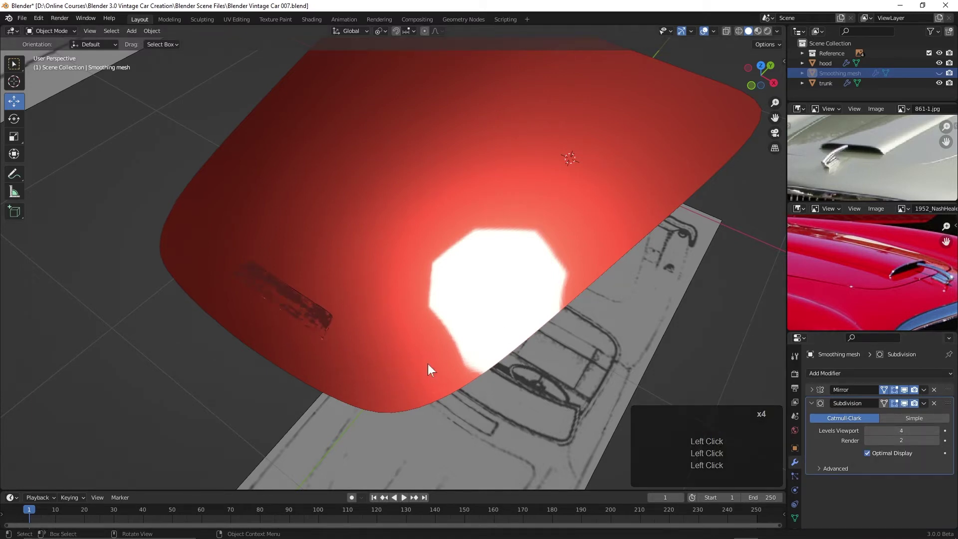
# - Orbit, pan and zoom out to view the smoothed Smoothing mesh panel
pyautogui.moveTo(427, 364); pyautogui.dragTo(400, 372, button='middle')
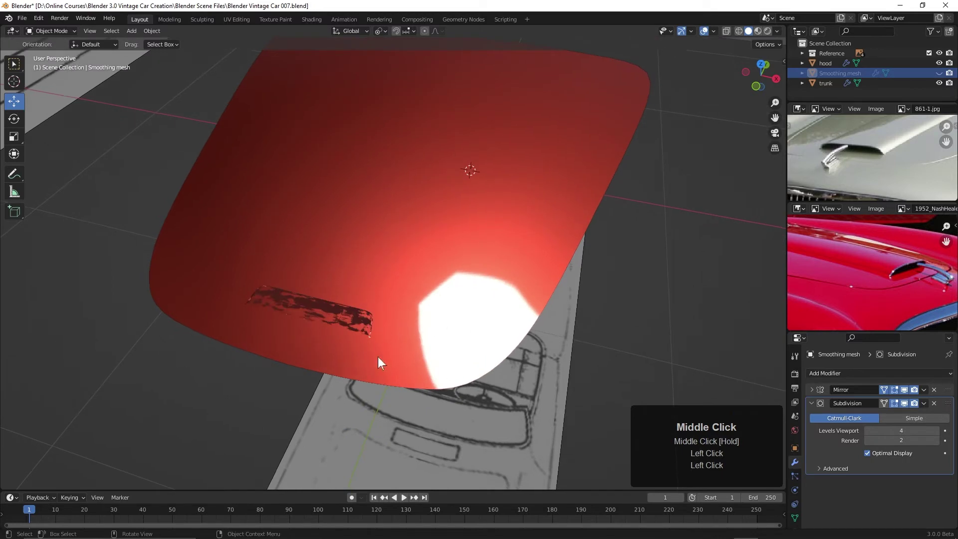
pyautogui.moveTo(471, 367); pyautogui.dragTo(328, 318, button='middle')
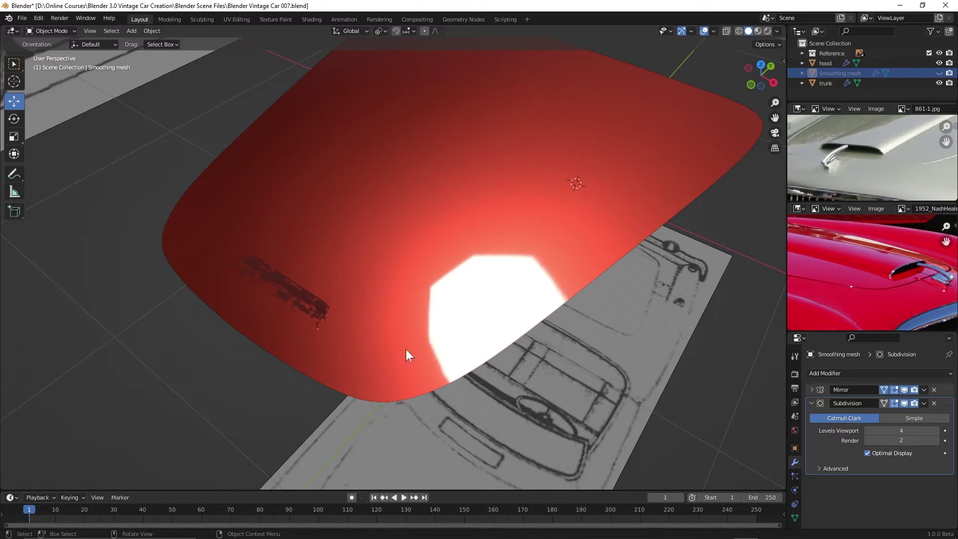
pyautogui.keyDown('shift'); pyautogui.moveTo(352, 349); pyautogui.dragTo(343, 313, button='middle'); pyautogui.keyUp('shift')
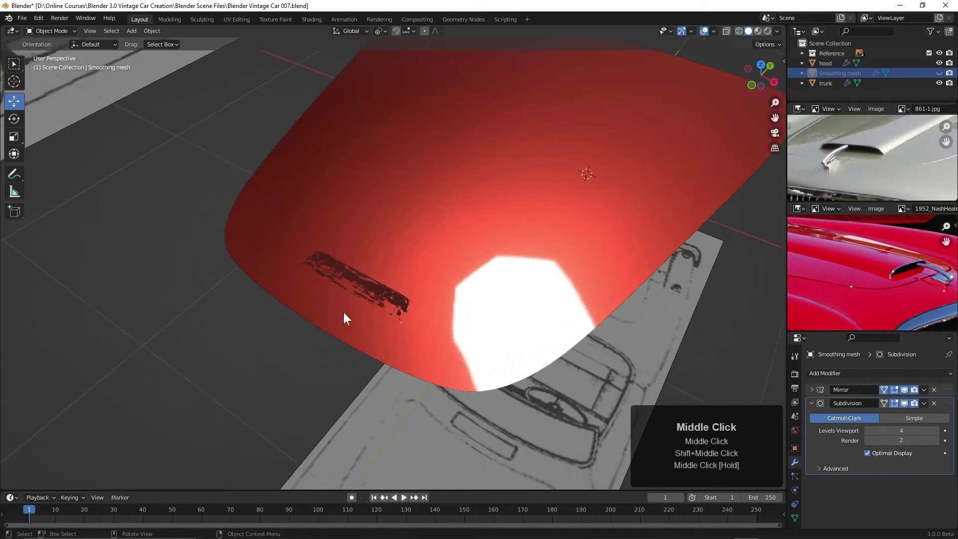
pyautogui.moveTo(427, 320); pyautogui.dragTo(423, 322, button='middle')
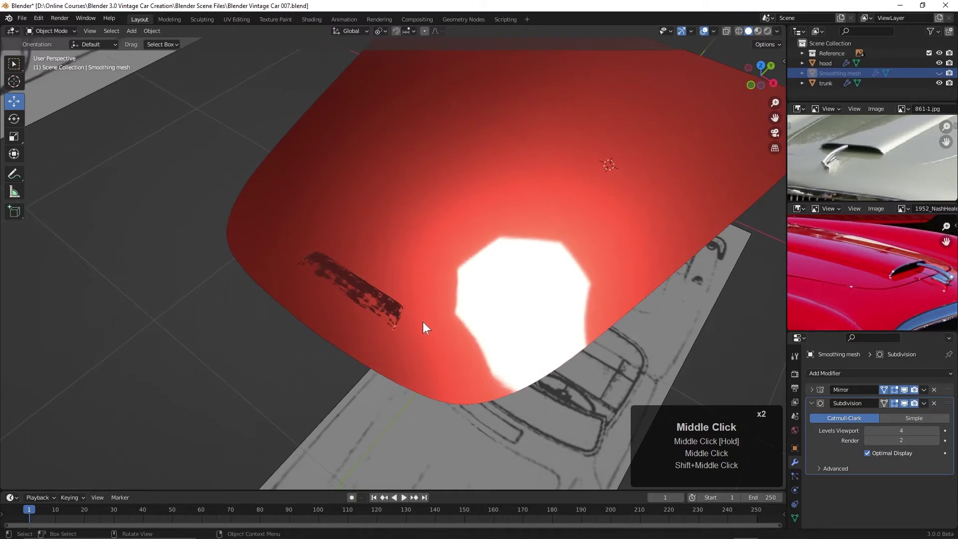
pyautogui.moveTo(581, 361); pyautogui.dragTo(511, 333, button='middle')
pyautogui.scroll(-2, 463, 342)
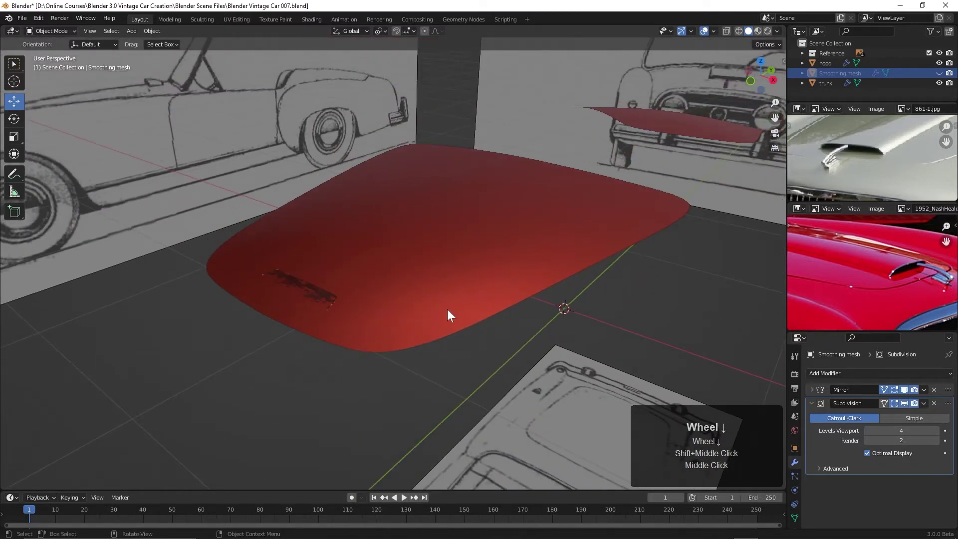
# - Put the hood into Edit Mode with vertex select and nothing selected
pyautogui.click(825, 63)
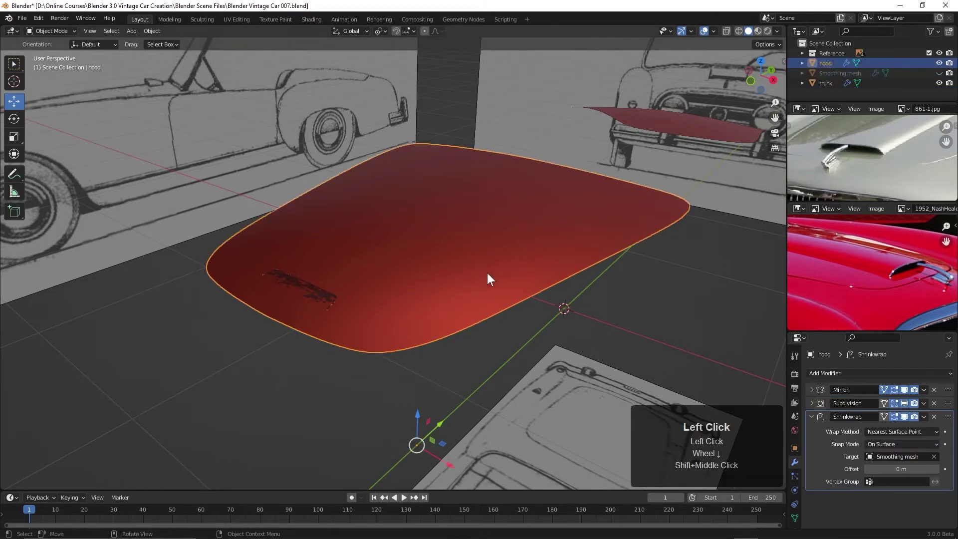
pyautogui.press('Tab')
pyautogui.press('1')
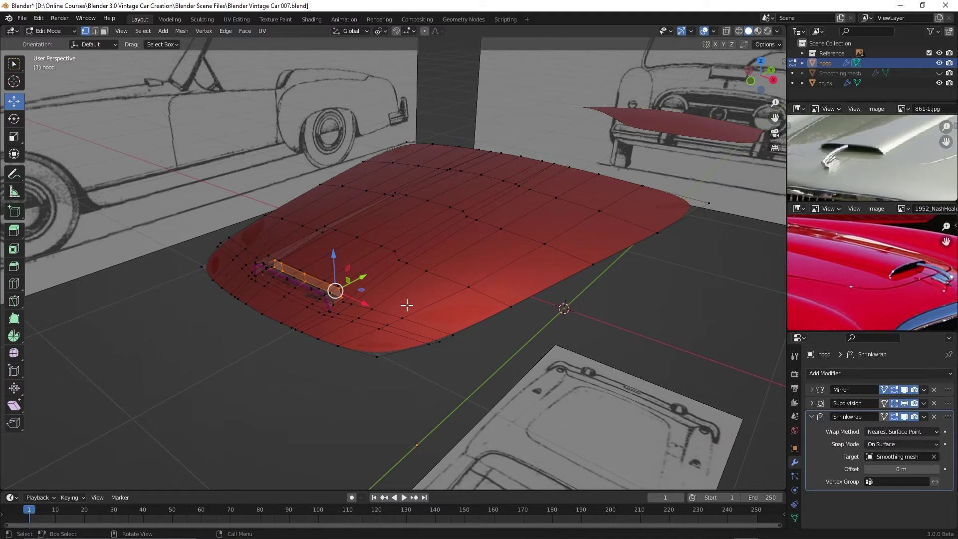
pyautogui.keyDown('shift'); pyautogui.moveTo(401, 306); pyautogui.dragTo(449, 379, button='middle'); pyautogui.keyUp('shift')
pyautogui.scroll(2, 447, 321)
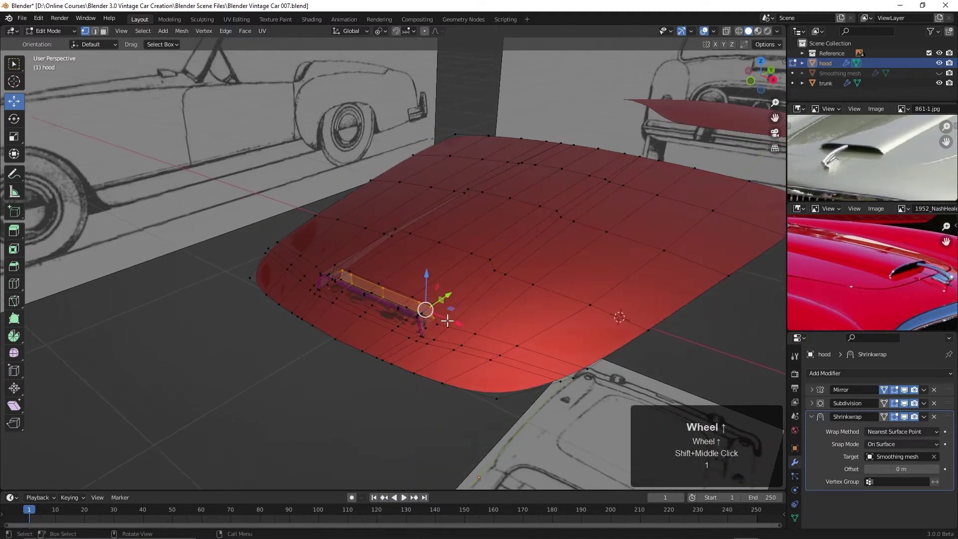
pyautogui.hotkey('alt', 'a')
# - Inspect the hood mesh from several sides, then select all its vertices
pyautogui.moveTo(447, 321); pyautogui.dragTo(513, 284, button='middle')
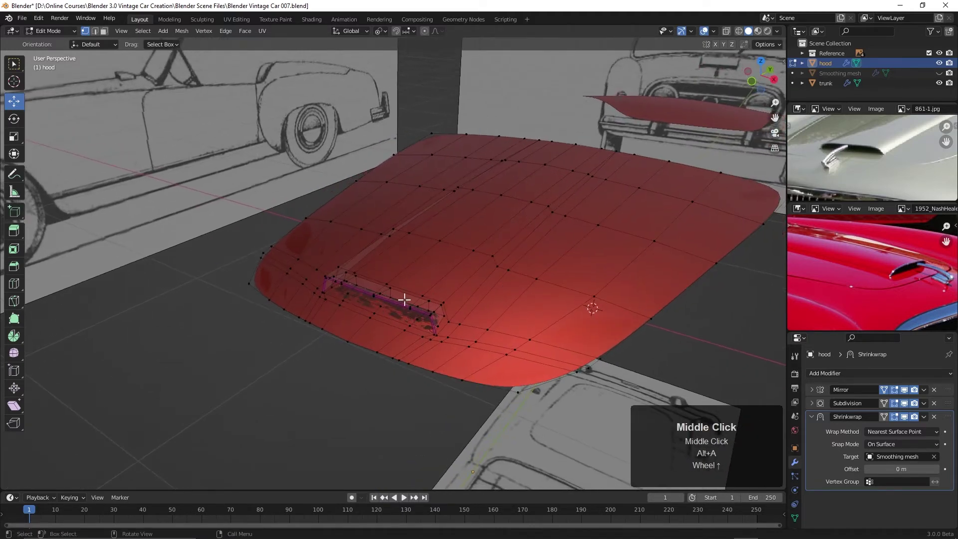
pyautogui.moveTo(398, 274); pyautogui.dragTo(434, 255, button='middle')
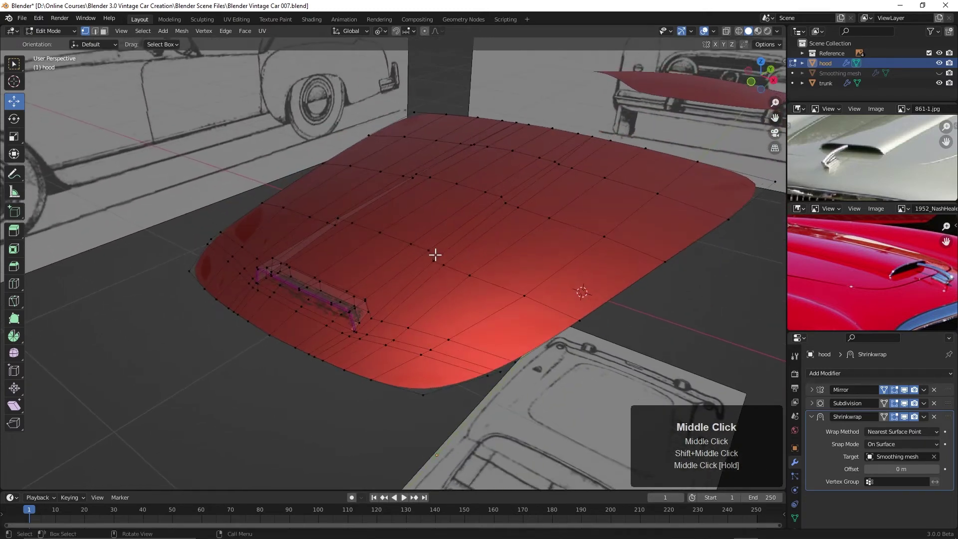
pyautogui.click(406, 328)
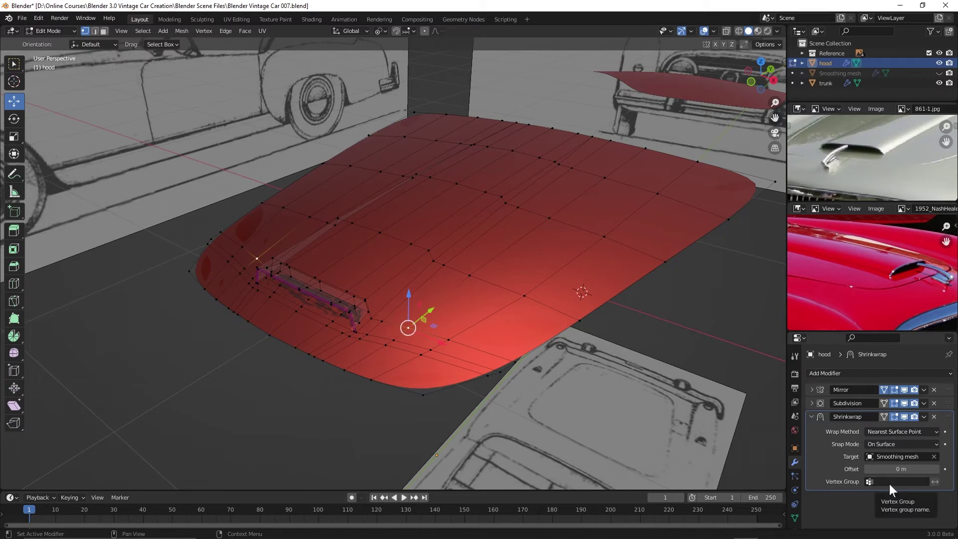
pyautogui.click(514, 353)
pyautogui.keyDown('shift'); pyautogui.moveTo(493, 348); pyautogui.dragTo(489, 335, button='middle'); pyautogui.keyUp('shift')
pyautogui.moveTo(489, 334); pyautogui.dragTo(481, 314, button='middle')
pyautogui.press('a')
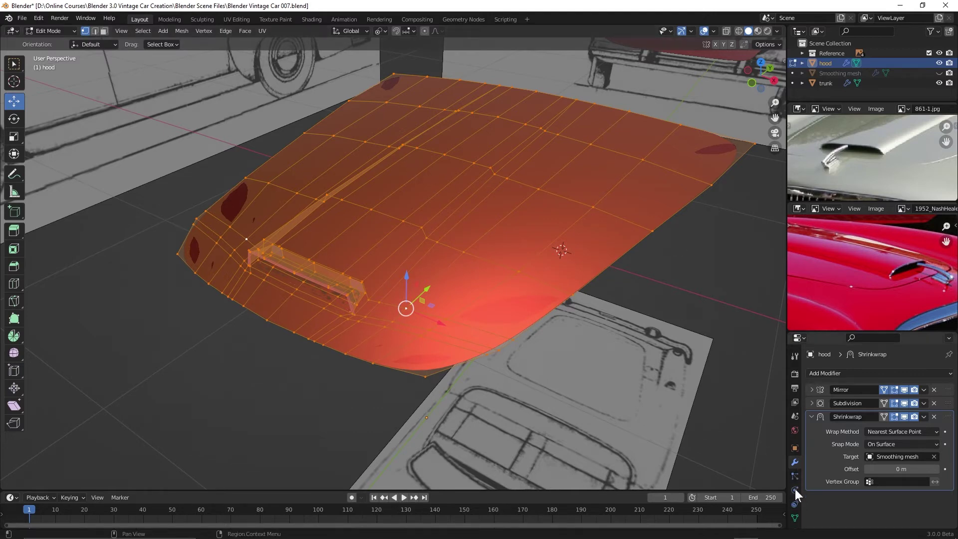
# - Show the hood's Object Data properties, enlarge the panels, and collapse Shape Keys
pyautogui.click(795, 517)
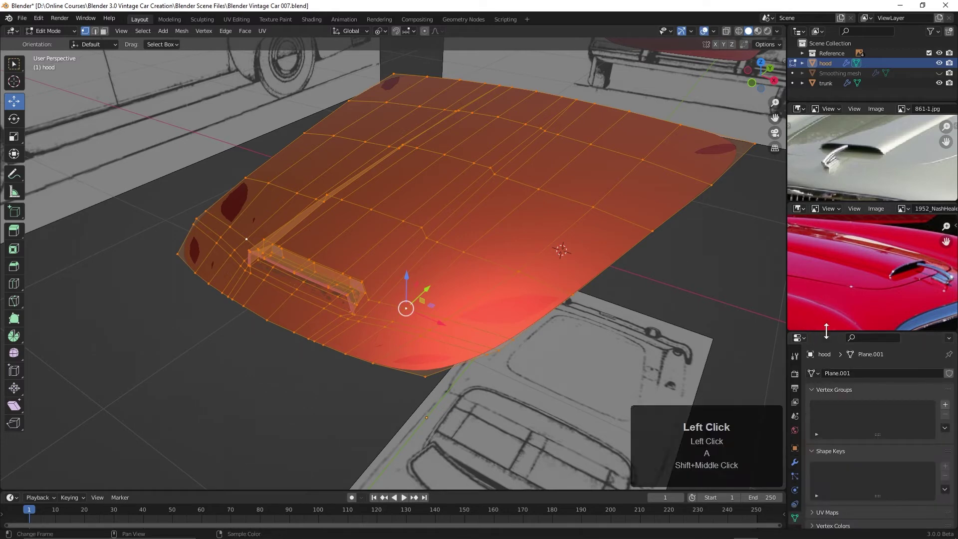
pyautogui.moveTo(826, 331); pyautogui.dragTo(832, 282)
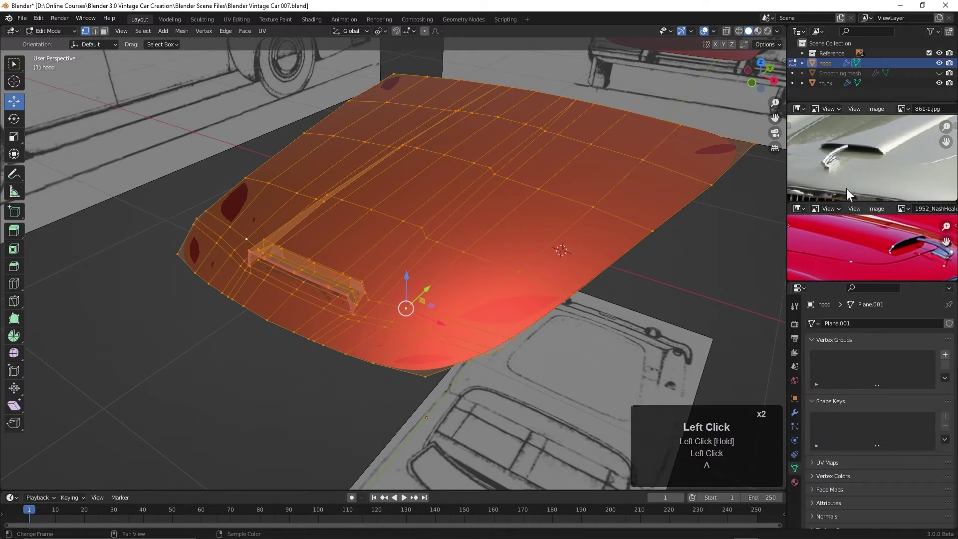
pyautogui.moveTo(843, 200); pyautogui.dragTo(843, 168)
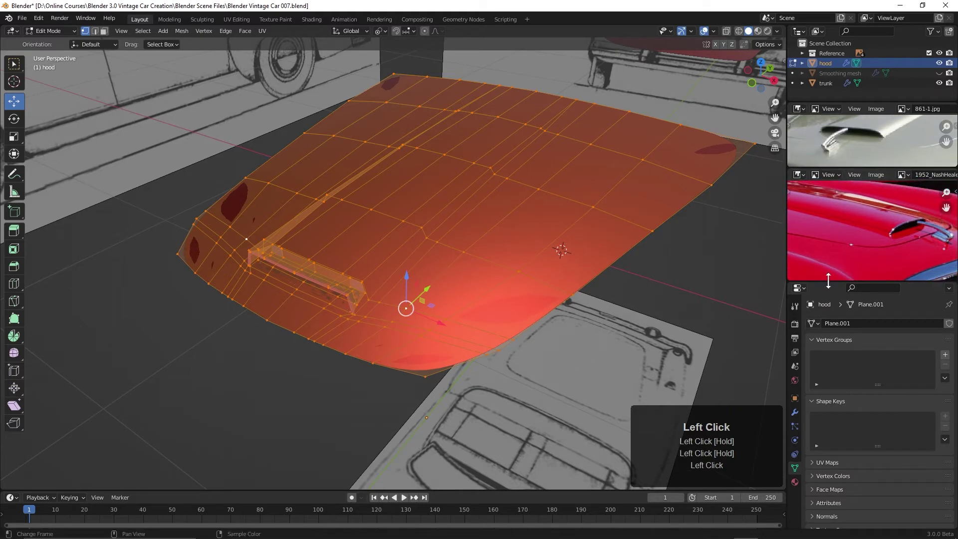
pyautogui.moveTo(828, 280); pyautogui.dragTo(830, 234)
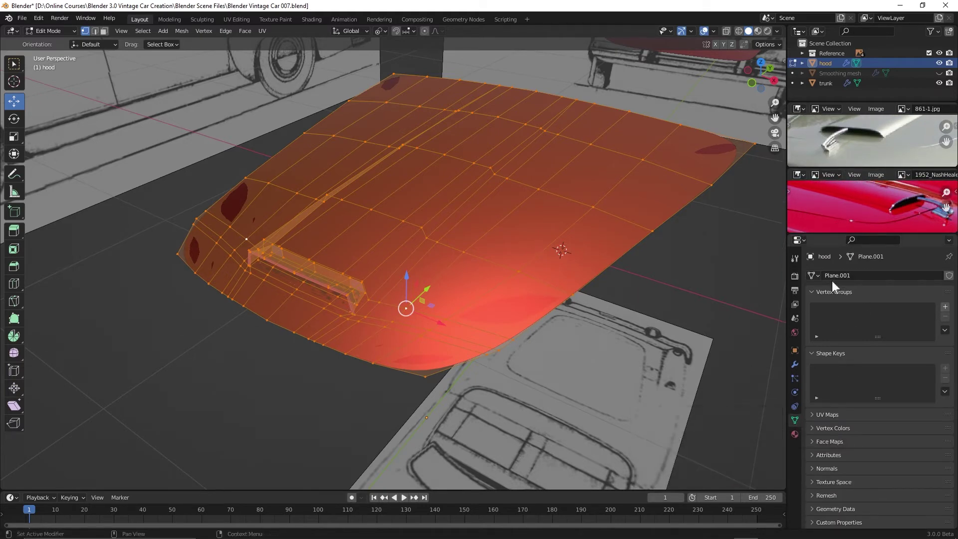
pyautogui.click(811, 353)
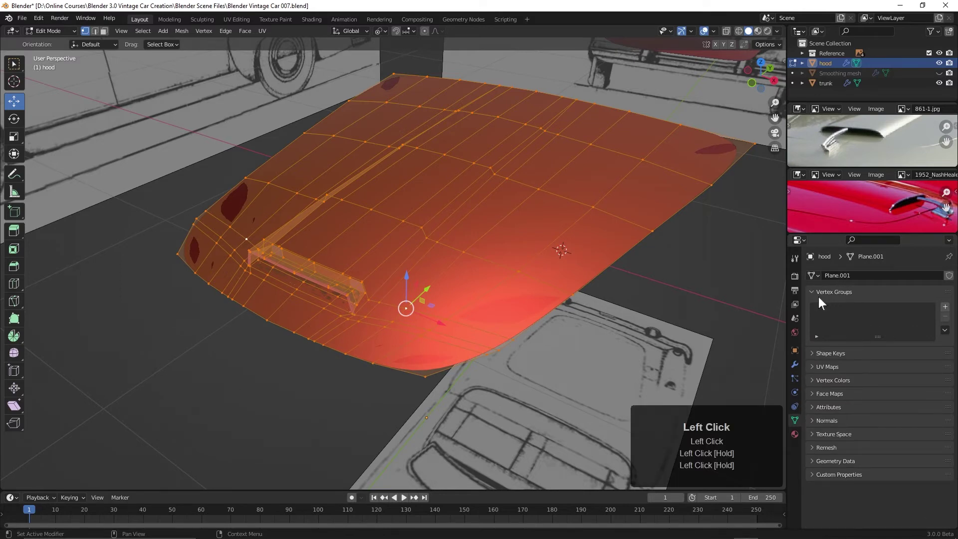
# - Add a vertex group named 'Hood smoothing' and assign all vertices at weight 1.000
pyautogui.click(945, 307)
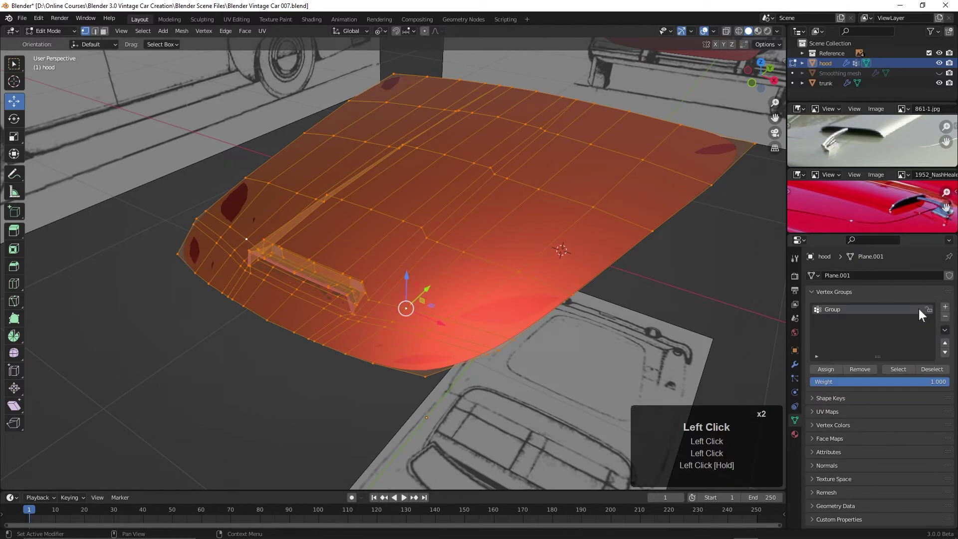
pyautogui.doubleClick(840, 310)
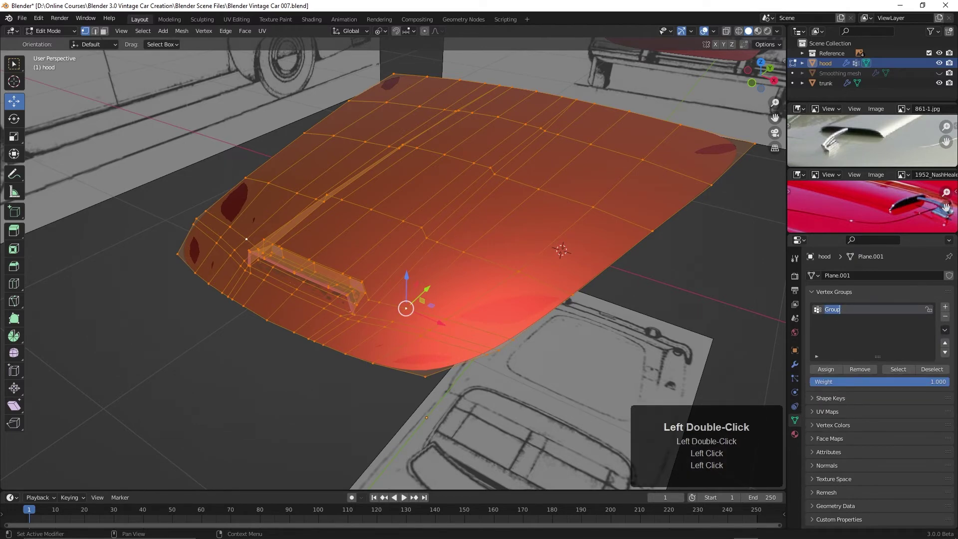
pyautogui.write('Hood sm')
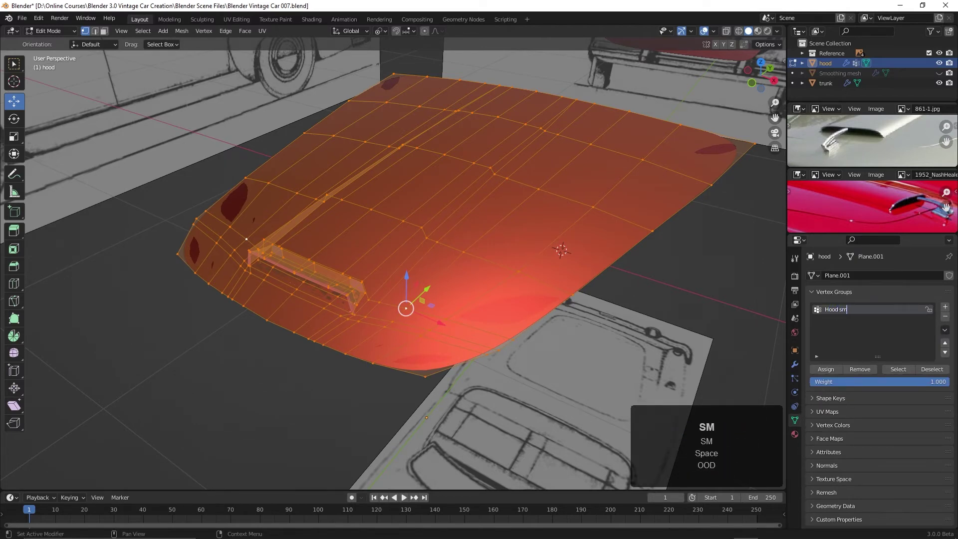
pyautogui.write('oothing')
pyautogui.press('Return')
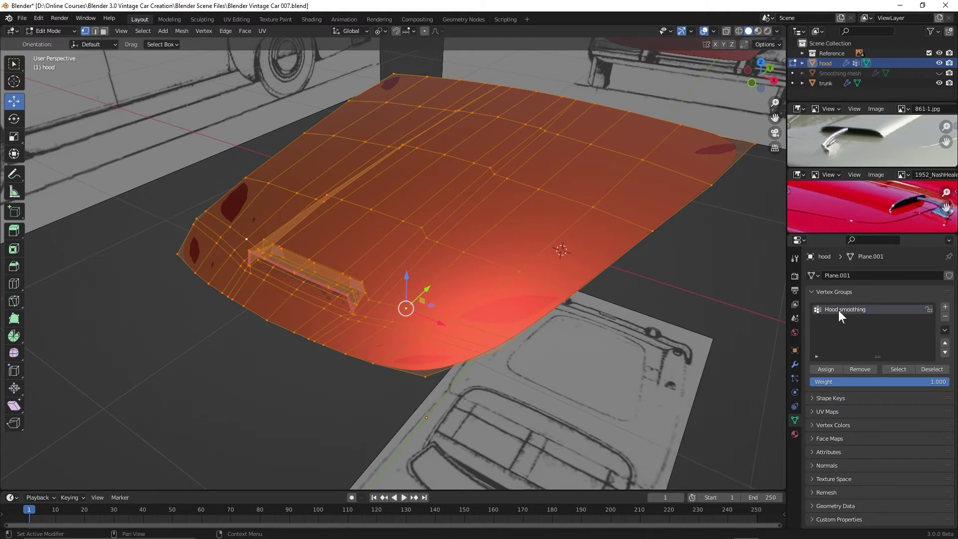
pyautogui.click(824, 370)
# - Deselect all, Alt-select an edge loop across the hood, then Shift+Alt-add the vent's surrounding loop
pyautogui.keyDown('shift'); pyautogui.moveTo(383, 275); pyautogui.dragTo(441, 295, button='middle'); pyautogui.keyUp('shift')
pyautogui.hotkey('alt', 'a')
pyautogui.scroll(2, 434, 280)
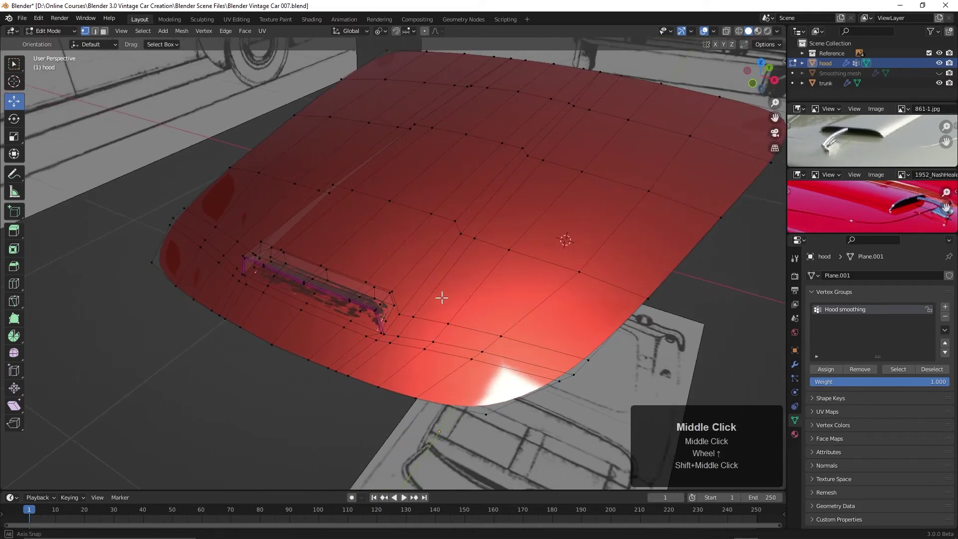
pyautogui.press('alt')
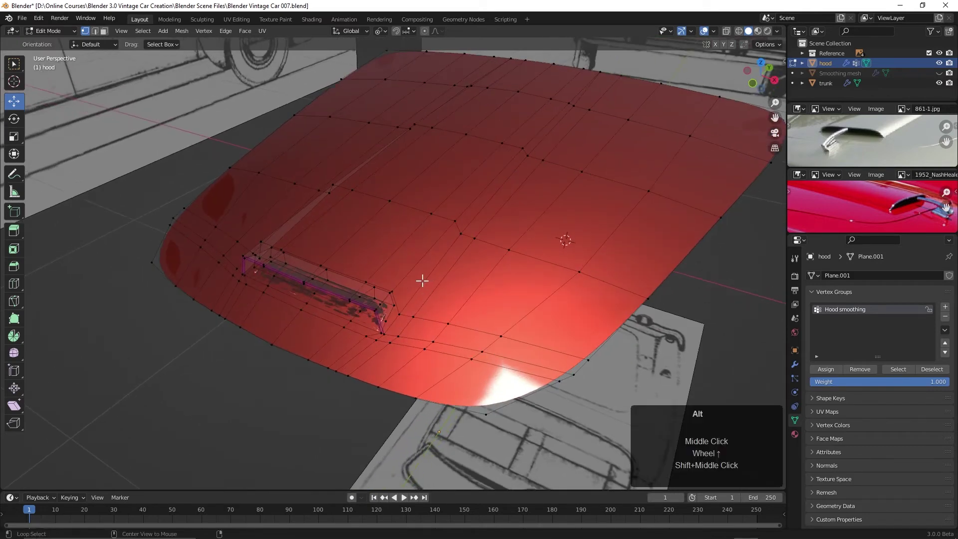
pyautogui.keyDown('alt'); pyautogui.click(422, 280); pyautogui.keyUp('alt')
pyautogui.press('shift')
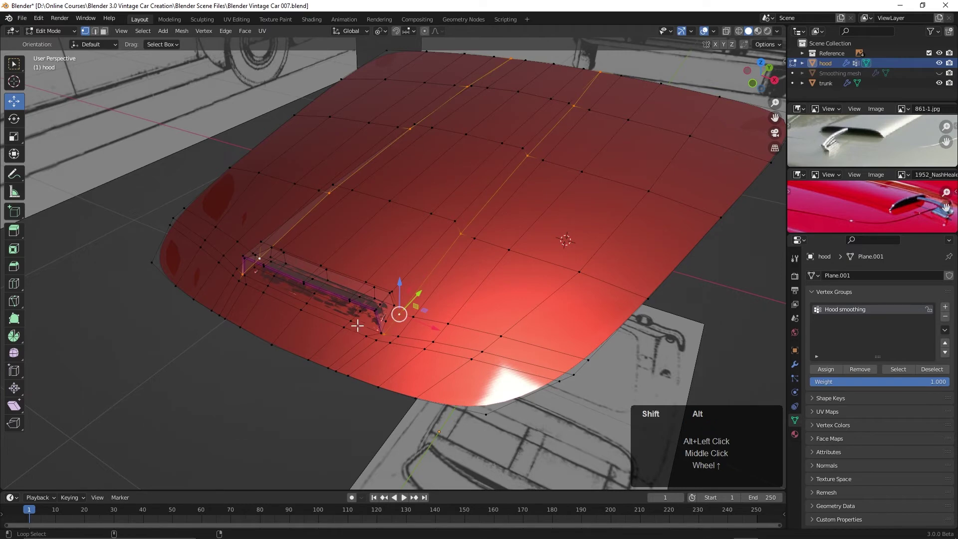
pyautogui.keyDown('alt'); pyautogui.keyDown('shift'); pyautogui.click(357, 325); pyautogui.keyUp('shift'); pyautogui.keyUp('alt')
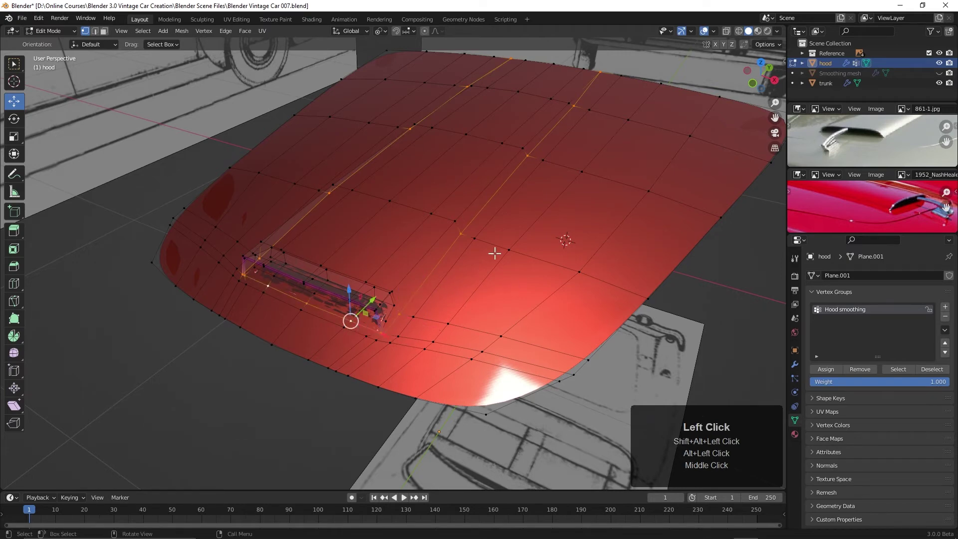
# - In the hood's modifiers, hide Subdivision in the viewport and toggle Shrinkwrap's edit-mode display
pyautogui.click(794, 365)
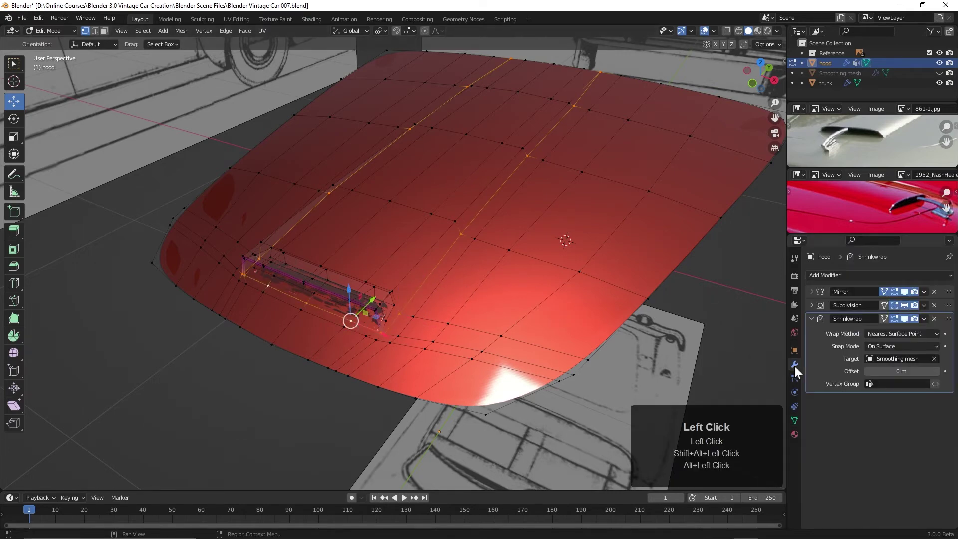
pyautogui.click(904, 305)
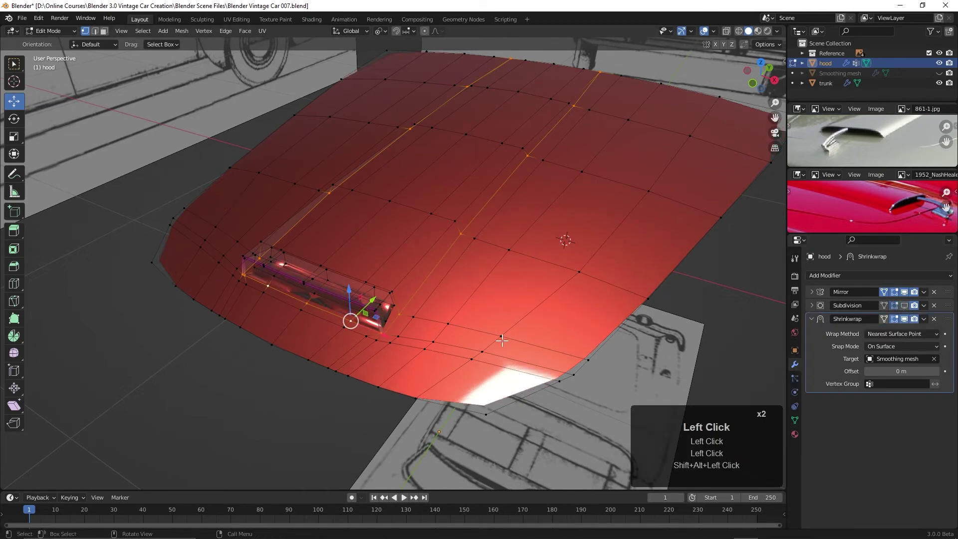
pyautogui.click(904, 318)
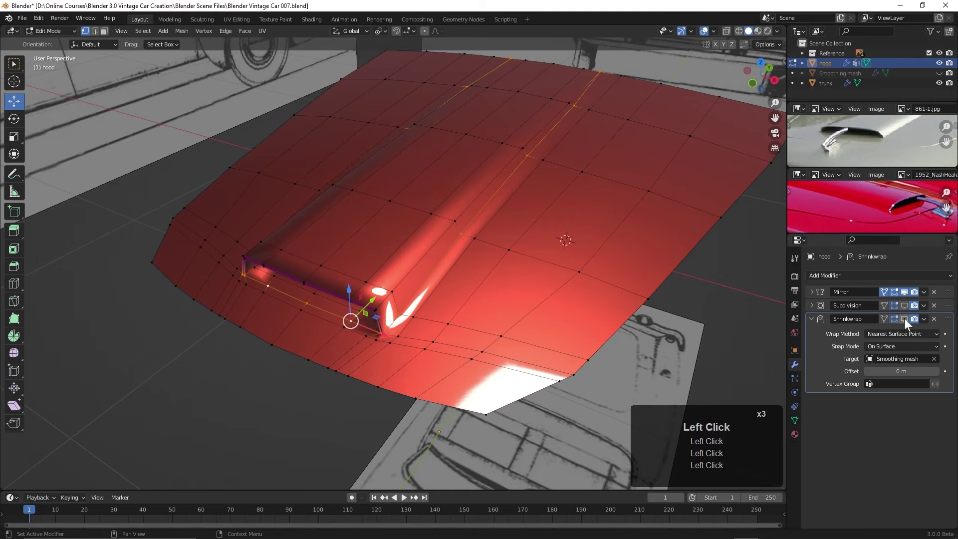
pyautogui.moveTo(479, 319)
pyautogui.mouseDown(button='middle')
pyautogui.moveTo(493, 306)
pyautogui.moveTo(483, 304)
pyautogui.mouseUp(button='middle')
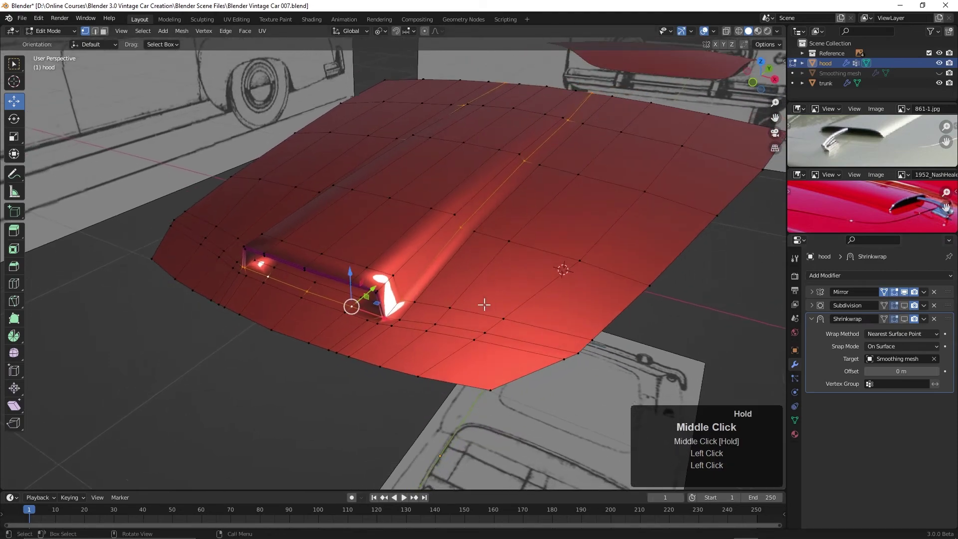
# - Switch viewport lighting to Studio and orbit in for a close, frontal look at the vent
pyautogui.click(776, 32)
pyautogui.click(734, 79)
pyautogui.scroll(2, 438, 263)
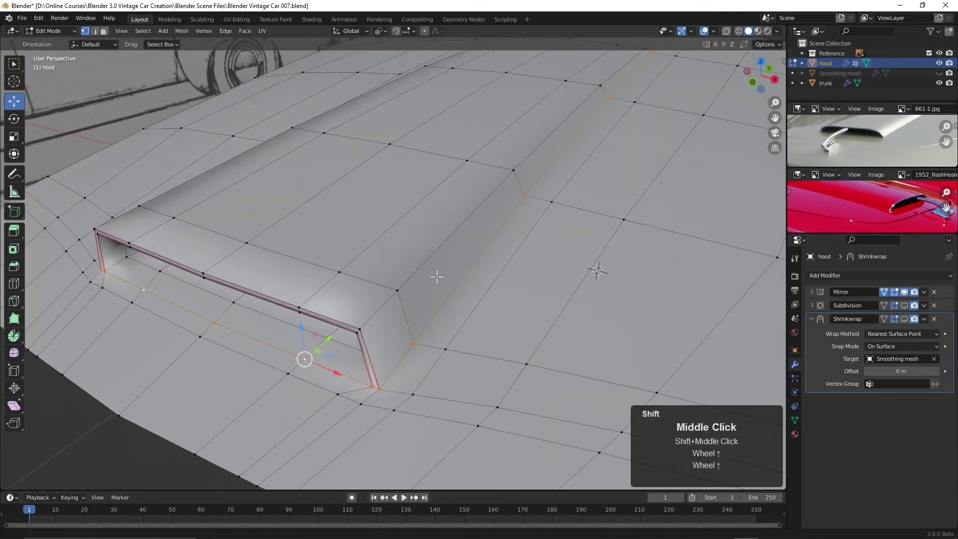
pyautogui.scroll(-6, 457, 253)
pyautogui.keyDown('shift'); pyautogui.moveTo(458, 253); pyautogui.dragTo(520, 221, button='middle'); pyautogui.keyUp('shift')
pyautogui.moveTo(391, 280); pyautogui.dragTo(460, 298, button='middle')
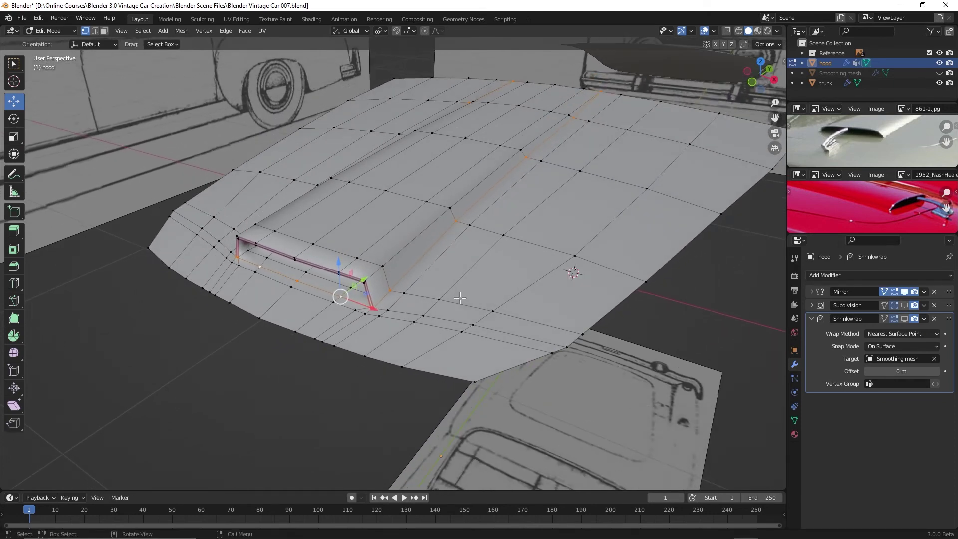
# - Hide the faces around the vent, select the vent island with L, and assign it to Hood smoothing
pyautogui.press('h')
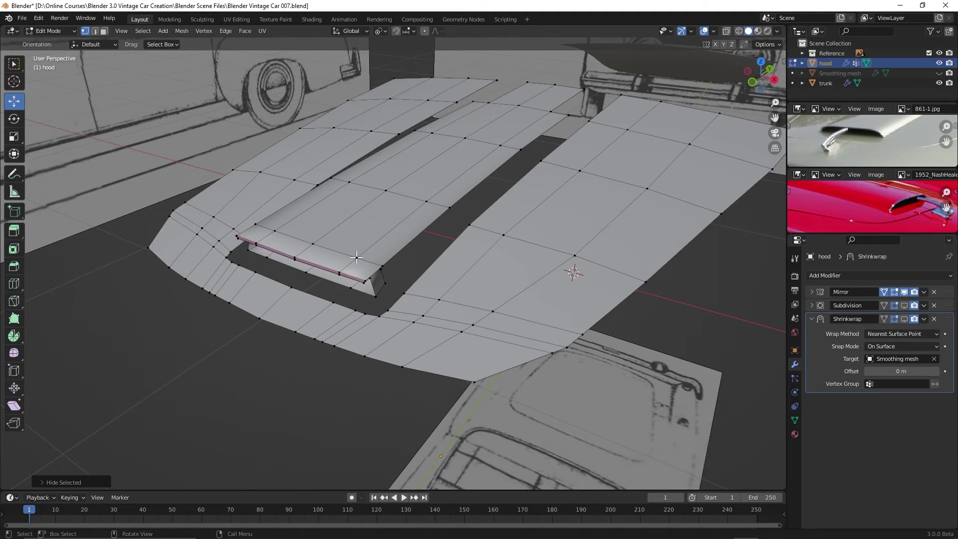
pyautogui.press('l')
pyautogui.press('l')
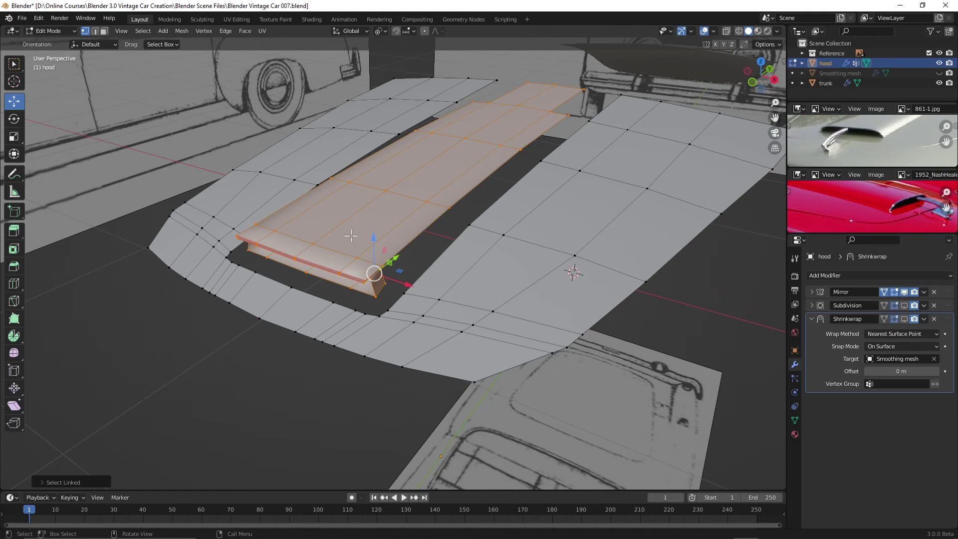
pyautogui.click(795, 421)
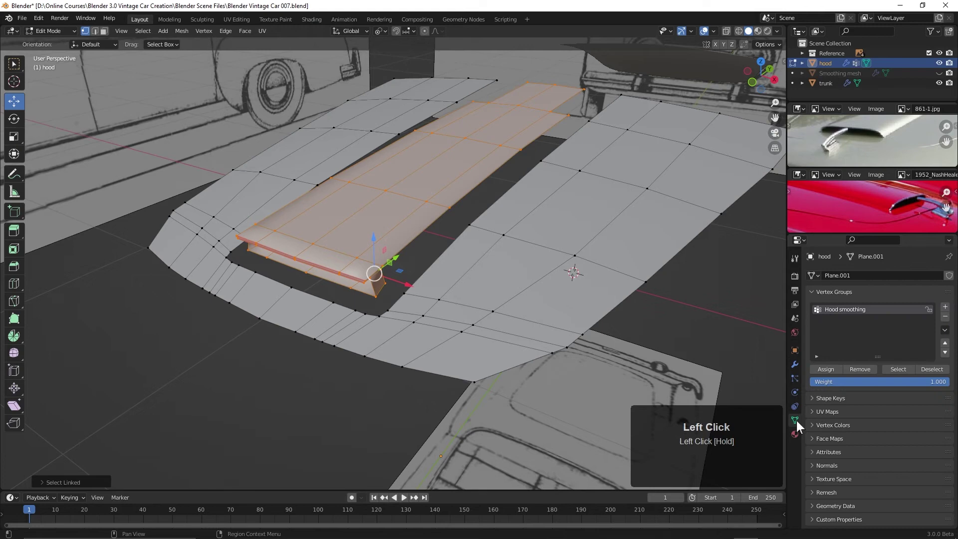
pyautogui.click(859, 369)
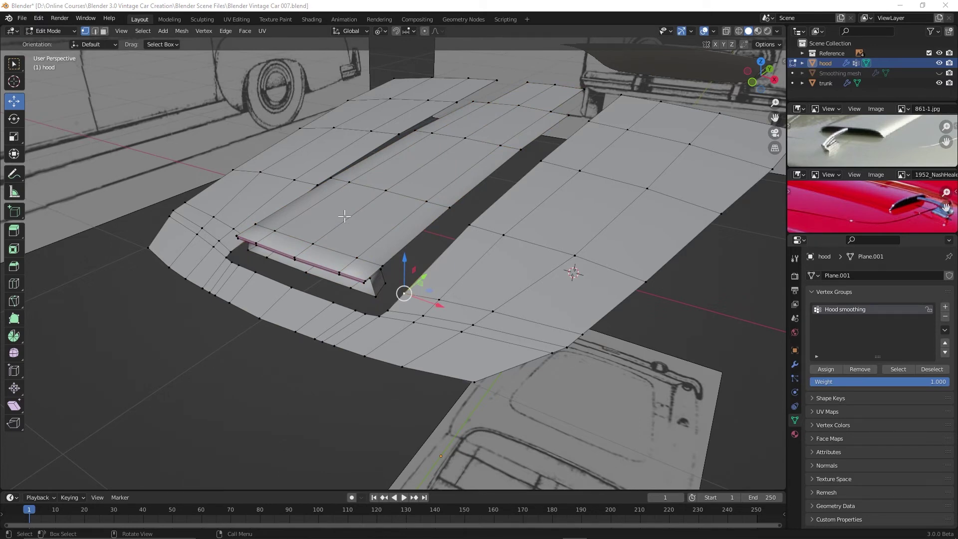
# - Reveal the hidden faces around the vent with Mesh > Show/Hide > Reveal Hidden
pyautogui.click(179, 33)
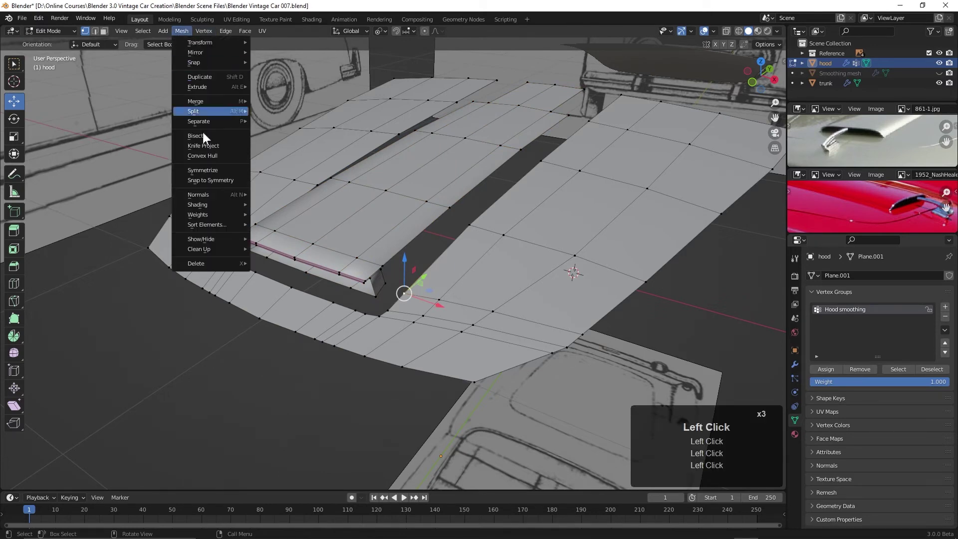
pyautogui.moveTo(222, 238)
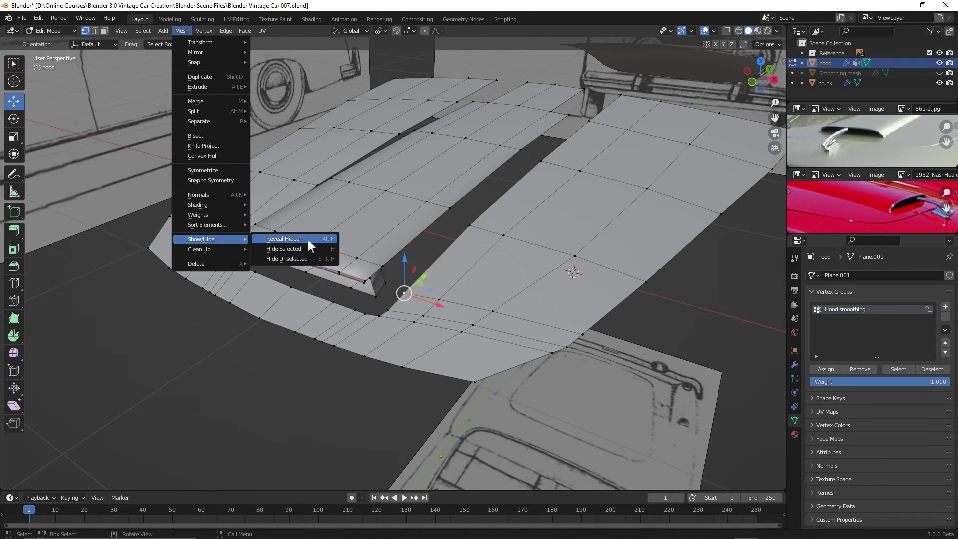
pyautogui.click(294, 242)
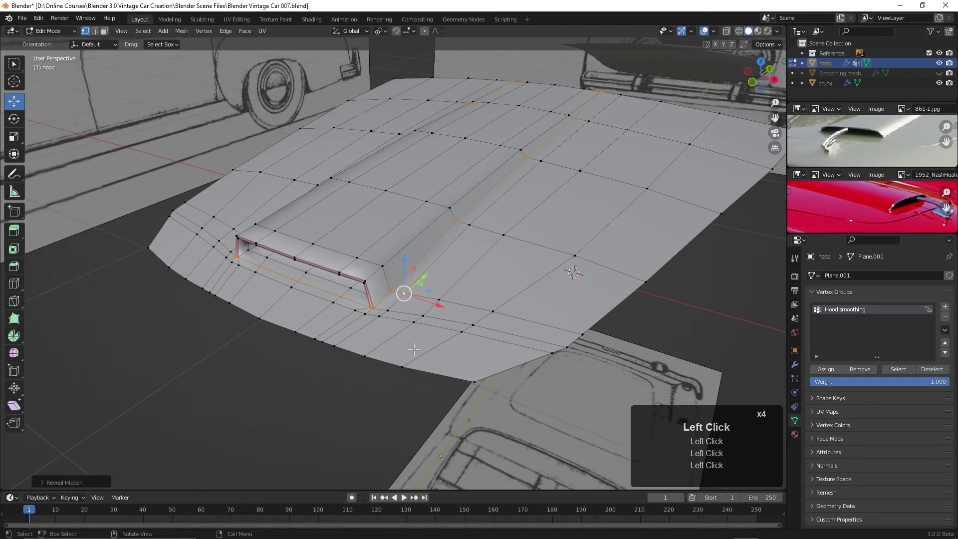
# - Return to Object Mode and show the hood's Subdivision and Shrinkwrap in the viewport
pyautogui.press('Tab')
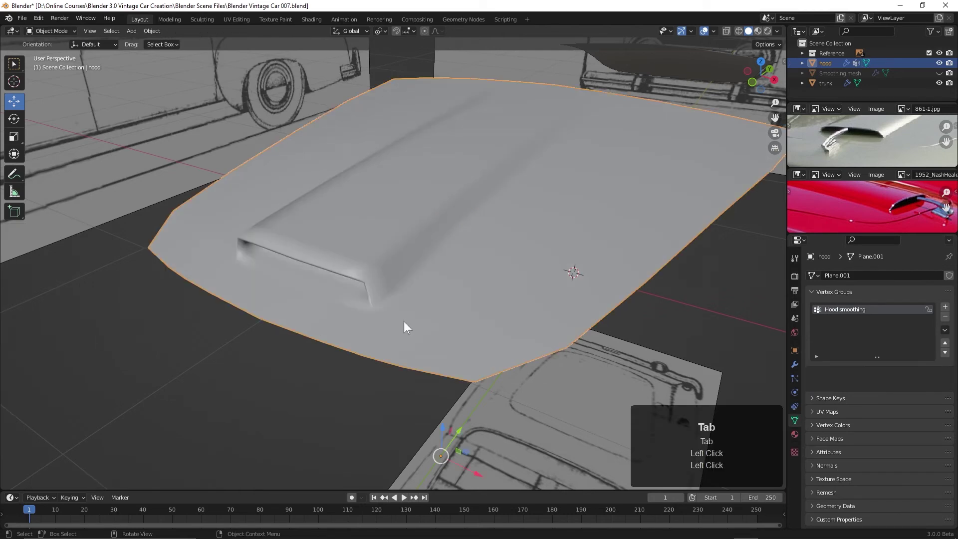
pyautogui.click(791, 363)
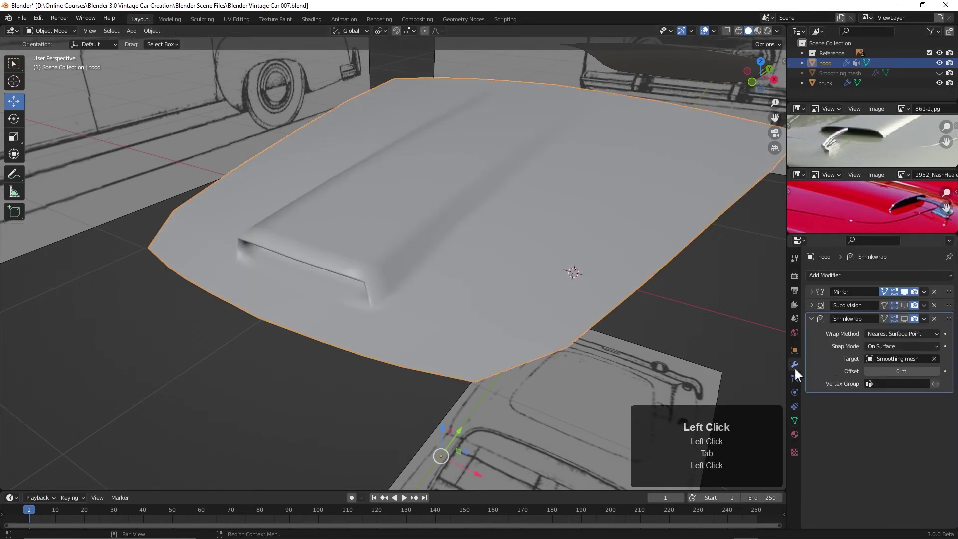
pyautogui.click(904, 305)
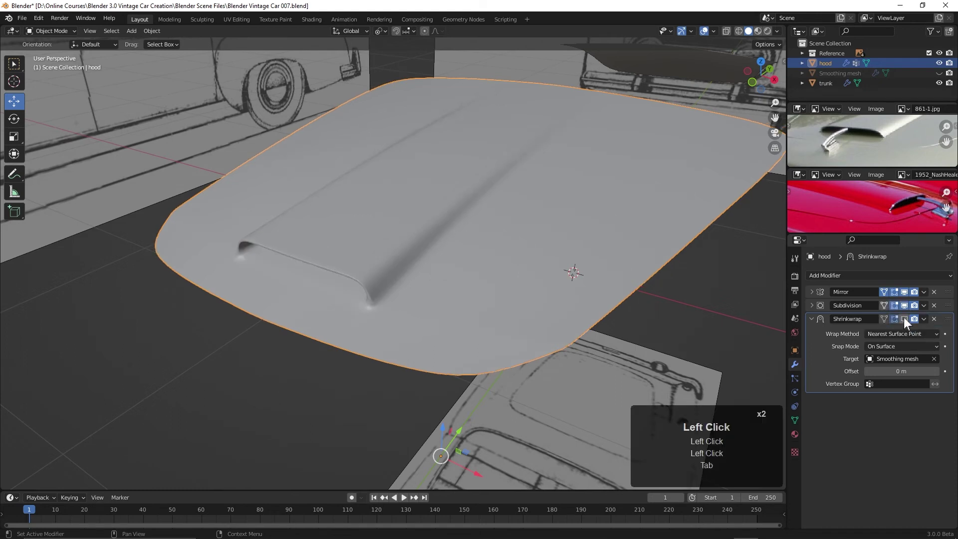
pyautogui.click(904, 319)
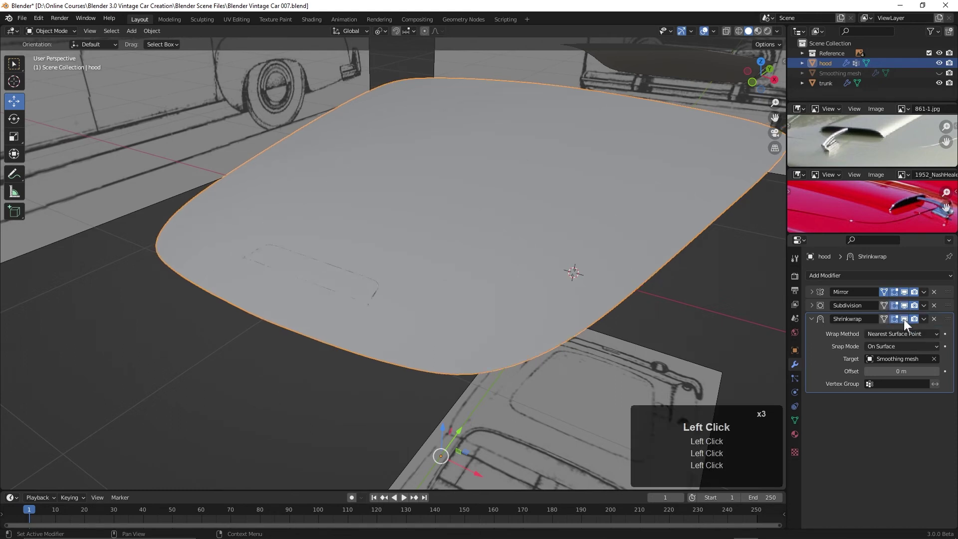
# - Set the Shrinkwrap vertex group to Hood smoothing and orbit to check the raised vent
pyautogui.click(870, 384)
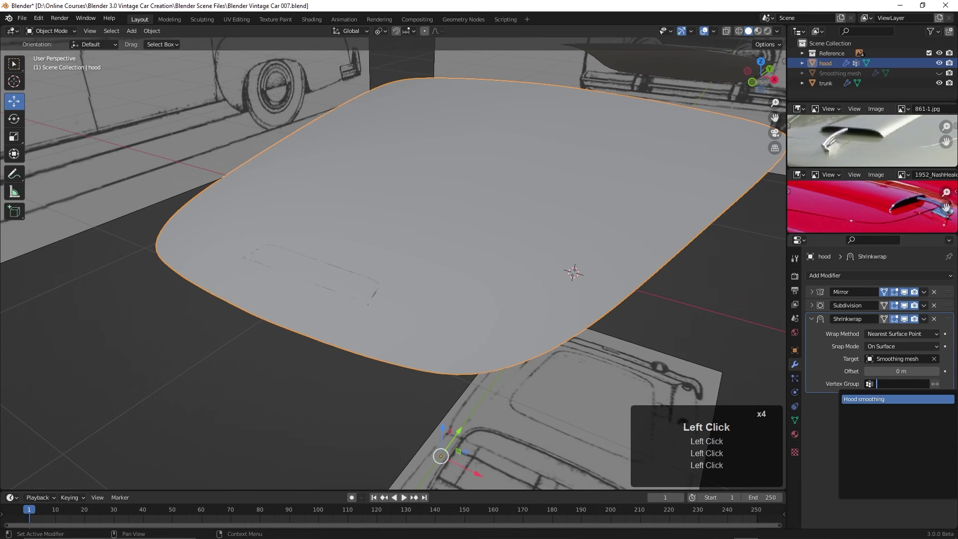
pyautogui.click(881, 399)
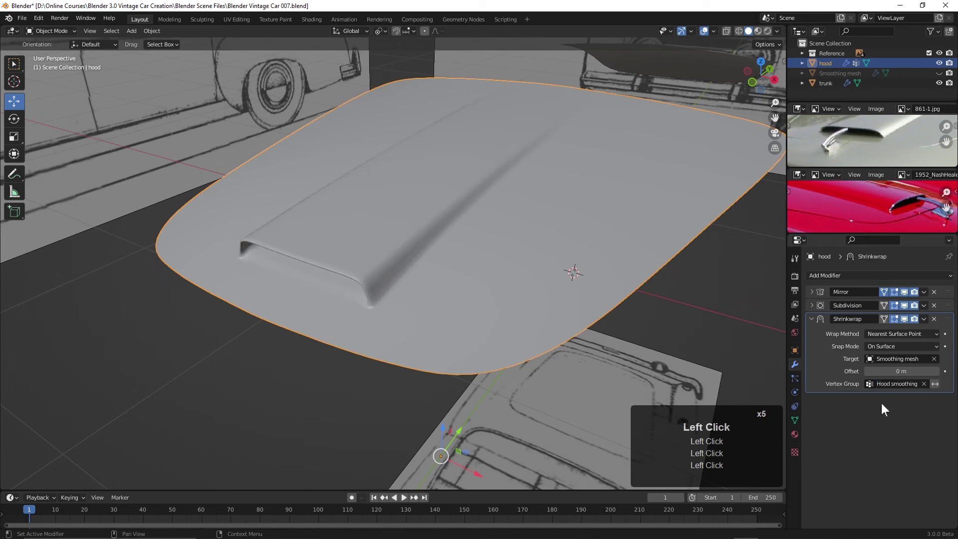
pyautogui.moveTo(434, 295); pyautogui.dragTo(350, 362, button='middle')
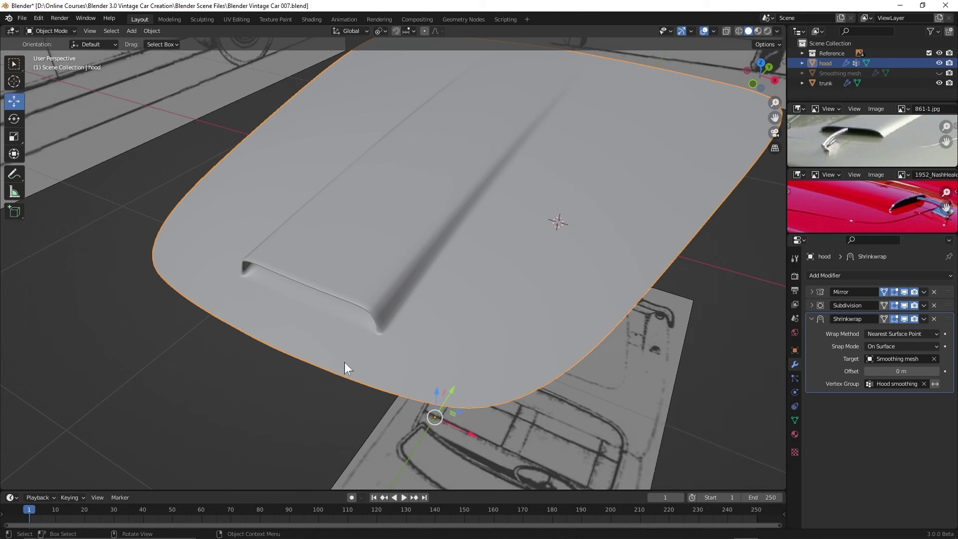
pyautogui.moveTo(344, 363); pyautogui.dragTo(451, 308, button='middle')
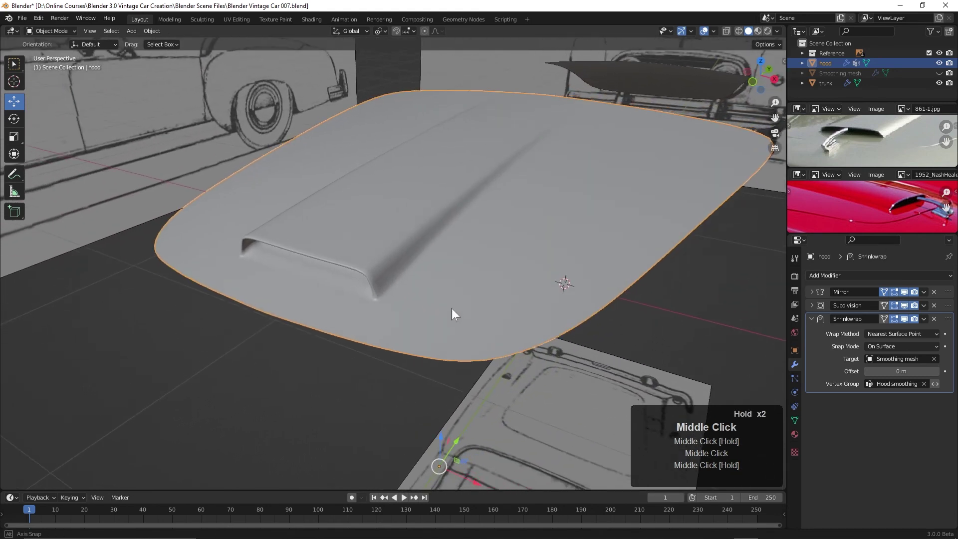
# - Switch the viewport shading to the red MatCap and frame the hood
pyautogui.click(775, 31)
pyautogui.click(767, 77)
pyautogui.scroll(-4, 537, 229)
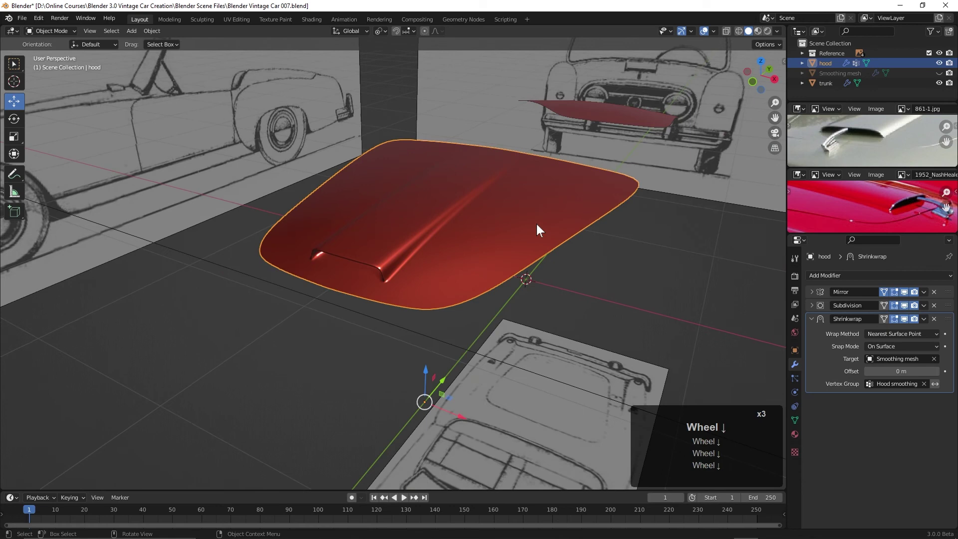
pyautogui.moveTo(536, 224); pyautogui.dragTo(498, 276, button='middle')
pyautogui.scroll(3, 478, 264)
pyautogui.middleClick(481, 280)
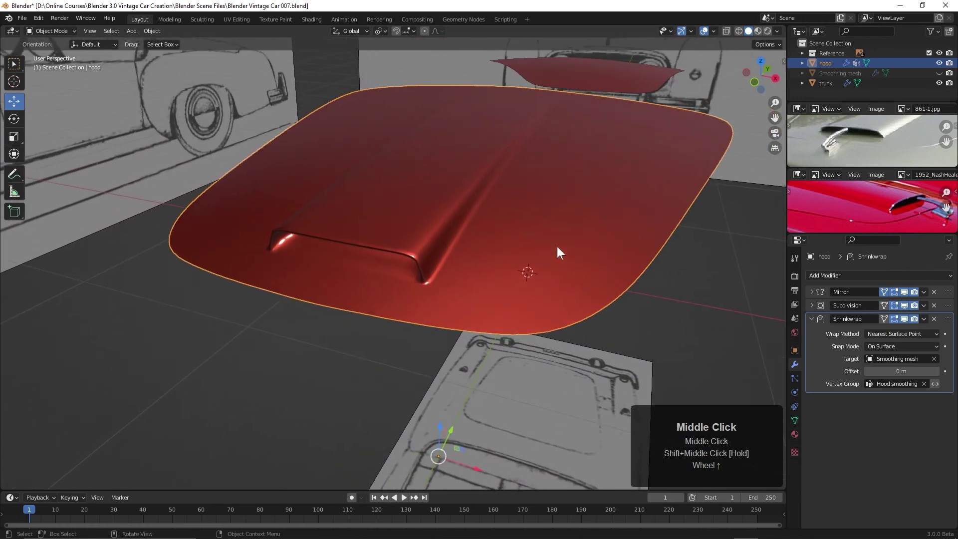
# - Raise the Subdivision viewport levels to 4, then return them to 2 and inspect the reflections
pyautogui.click(812, 305)
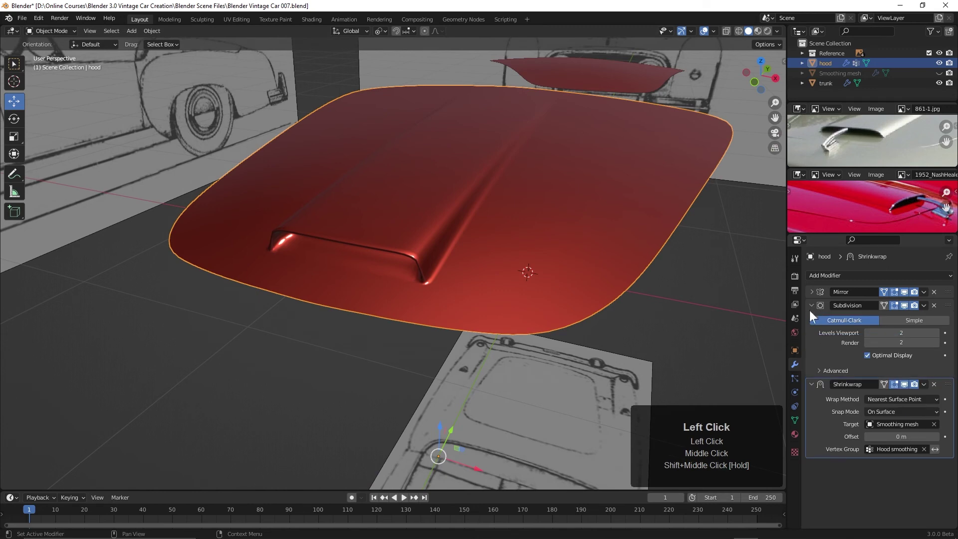
pyautogui.click(936, 333)
pyautogui.click(936, 332)
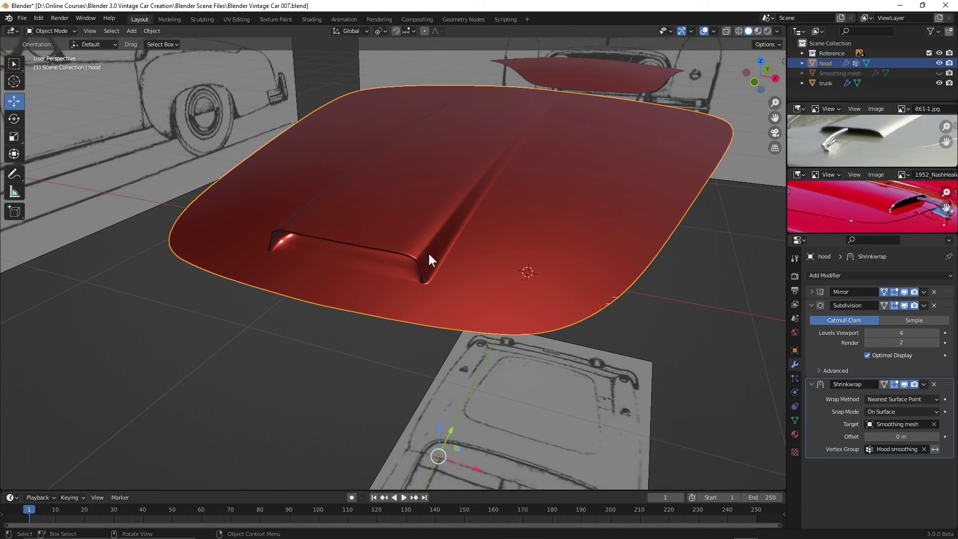
pyautogui.click(868, 333)
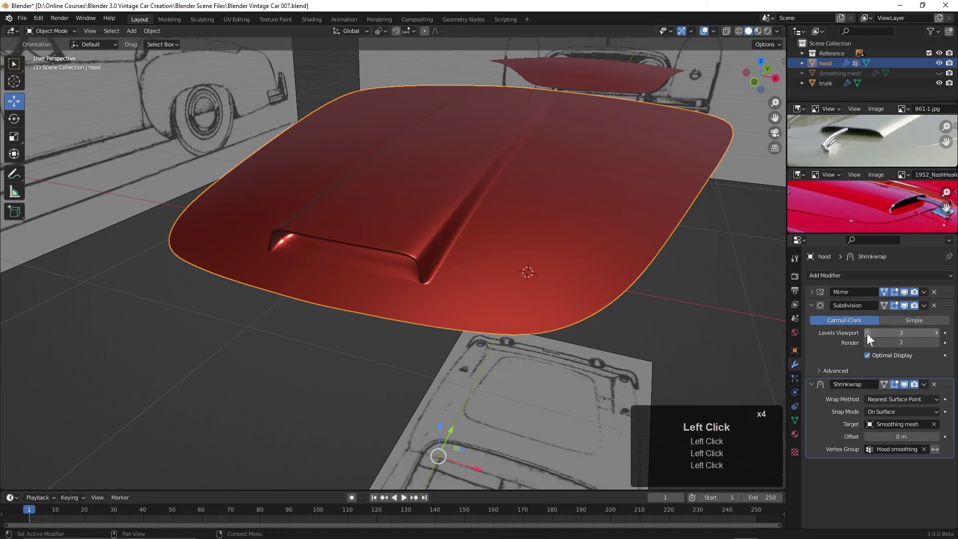
pyautogui.click(868, 333)
pyautogui.moveTo(500, 284)
pyautogui.mouseDown(button='middle')
pyautogui.moveTo(538, 283)
pyautogui.moveTo(490, 289)
pyautogui.moveTo(489, 276)
pyautogui.mouseUp(button='middle')
pyautogui.scroll(-2, 489, 289)
pyautogui.moveTo(489, 276); pyautogui.dragTo(484, 302, button='middle')
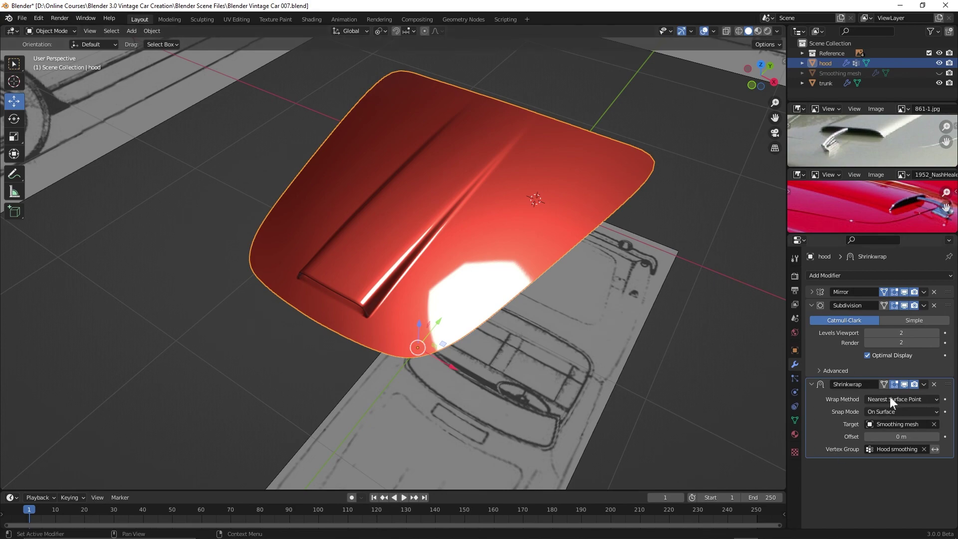
pyautogui.moveTo(483, 409); pyautogui.dragTo(485, 335, button='middle')
pyautogui.scroll(-2, 517, 395)
pyautogui.scroll(-2, 495, 286)
pyautogui.moveTo(495, 286); pyautogui.dragTo(561, 203, button='middle')
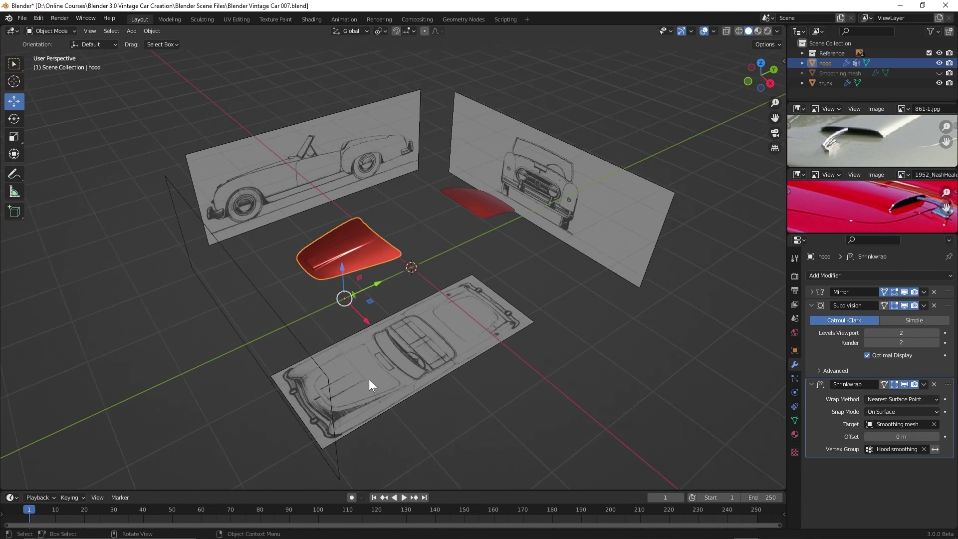
pyautogui.moveTo(381, 406); pyautogui.dragTo(386, 394, button='middle')
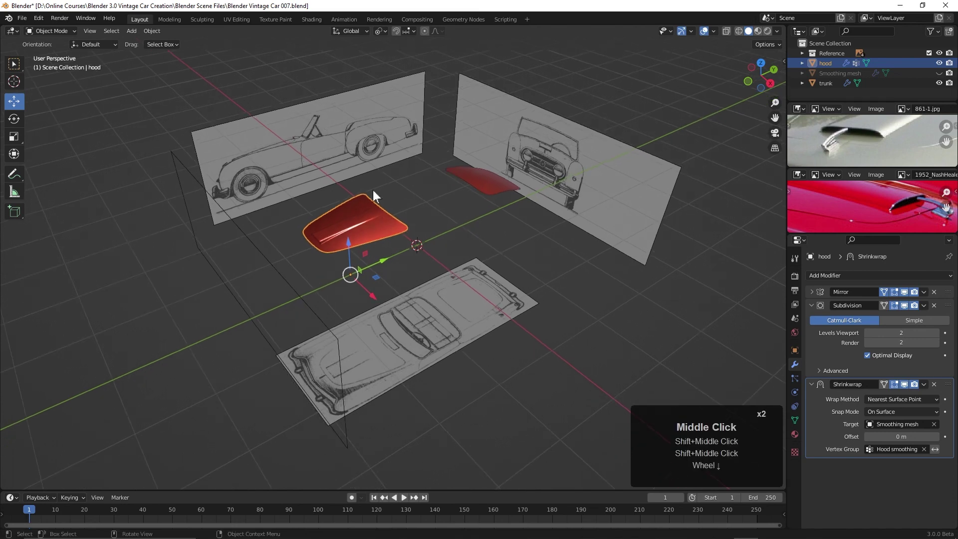